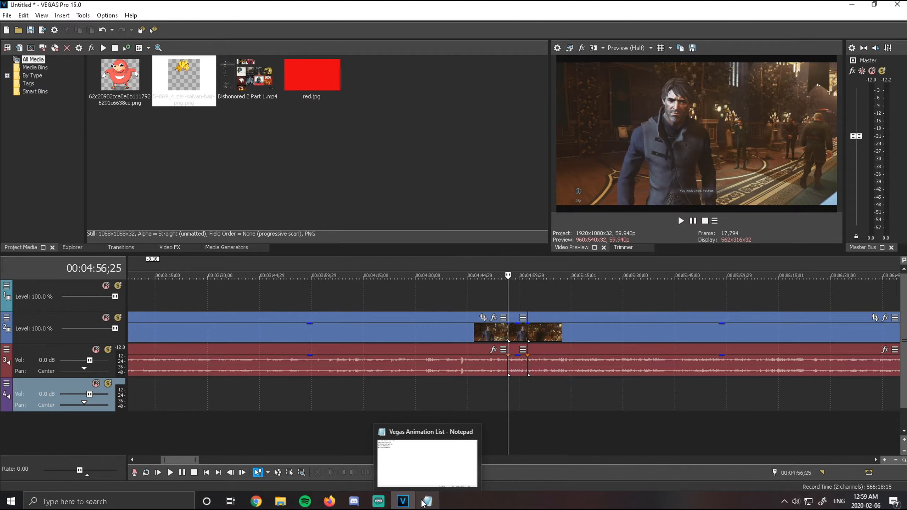
Step: Switch to Notepad, review the topics in the Vegas Animation List, and return to VEGAS Pro
{"action": "left_click", "coordinate": [422, 502]}
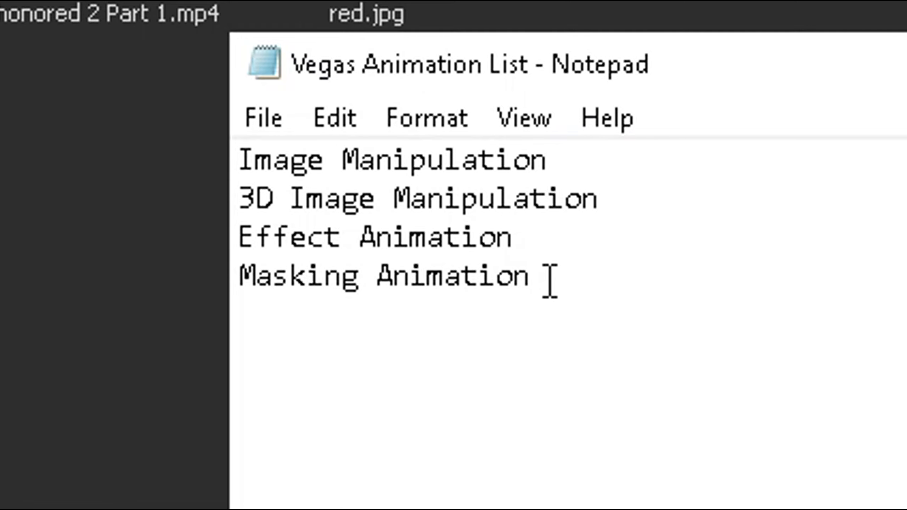
{"action": "left_click_drag", "start_coordinate": [577, 284], "coordinate": [235, 156]}
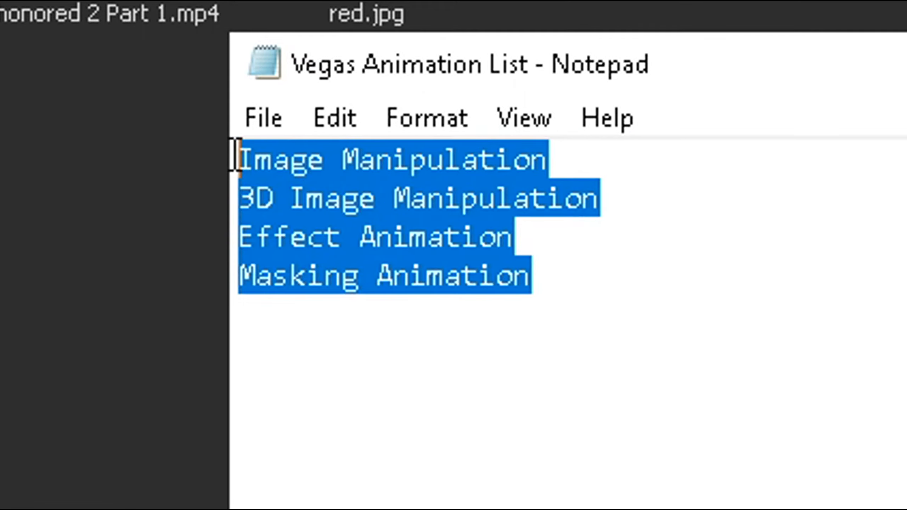
{"action": "left_click", "coordinate": [243, 157]}
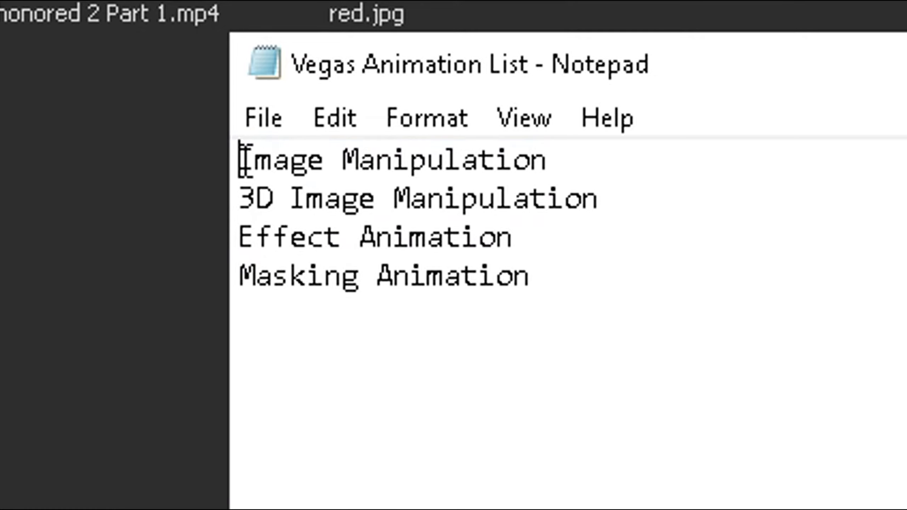
{"action": "left_click_drag", "start_coordinate": [246, 161], "coordinate": [585, 199]}
{"action": "left_click", "coordinate": [583, 199]}
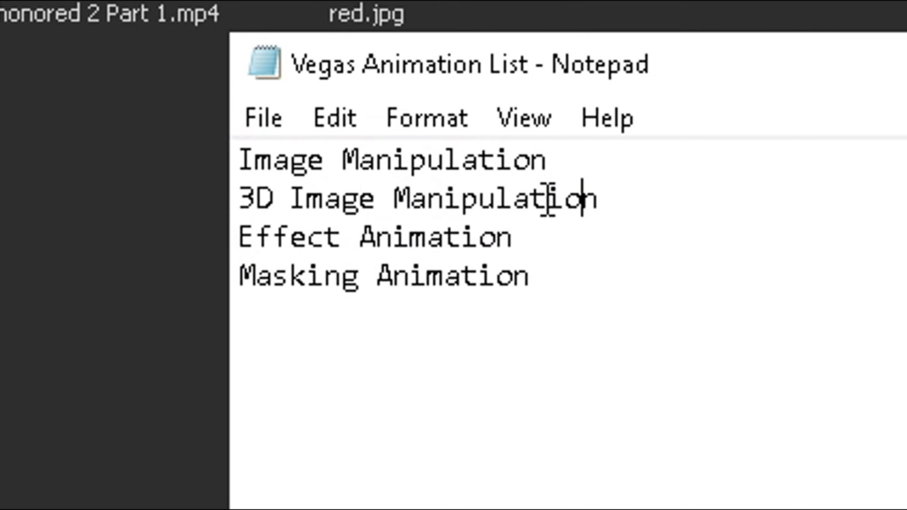
{"action": "left_click_drag", "start_coordinate": [246, 198], "coordinate": [405, 203]}
{"action": "left_click", "coordinate": [327, 238]}
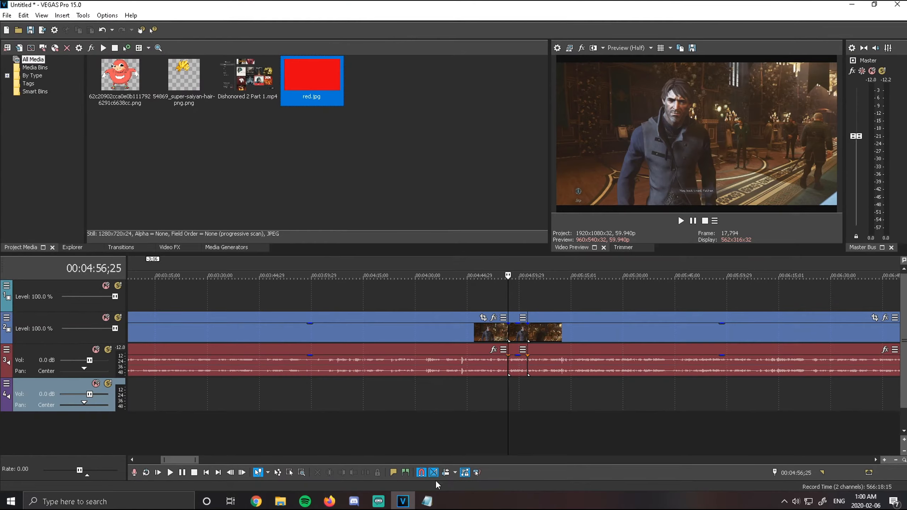
{"action": "left_click", "coordinate": [433, 498]}
{"action": "left_click_drag", "start_coordinate": [357, 130], "coordinate": [282, 130]}
{"action": "left_click", "coordinate": [283, 130]}
{"action": "left_click", "coordinate": [289, 14]}
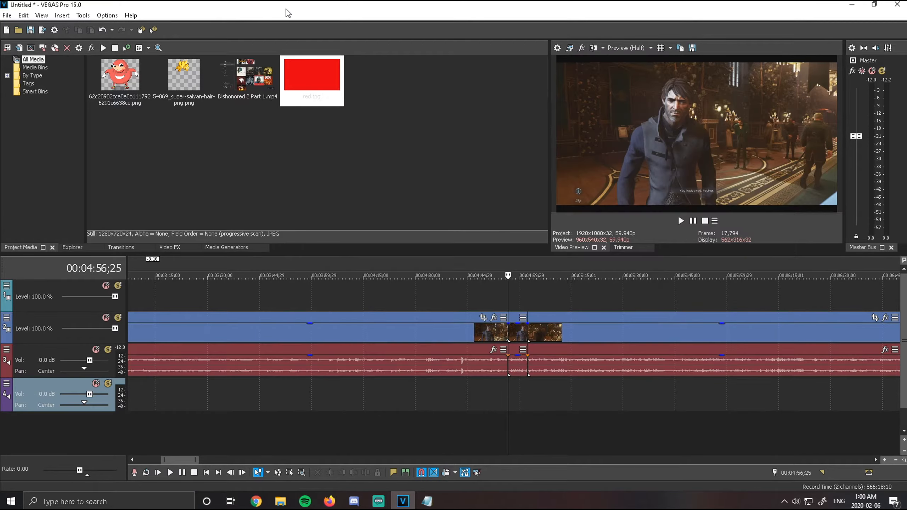
Step: Place the red cartoon character PNG on the top video track at 00:05:06;03 and open its Event Pan/Crop window
{"action": "left_click_drag", "start_coordinate": [127, 83], "coordinate": [543, 305]}
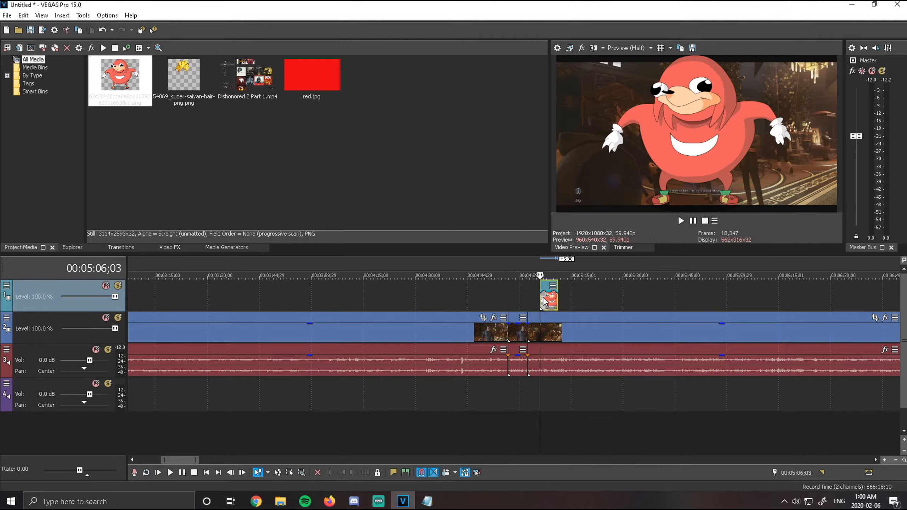
{"action": "scroll", "coordinate": [543, 305], "scroll_direction": "up", "scroll_amount": 4}
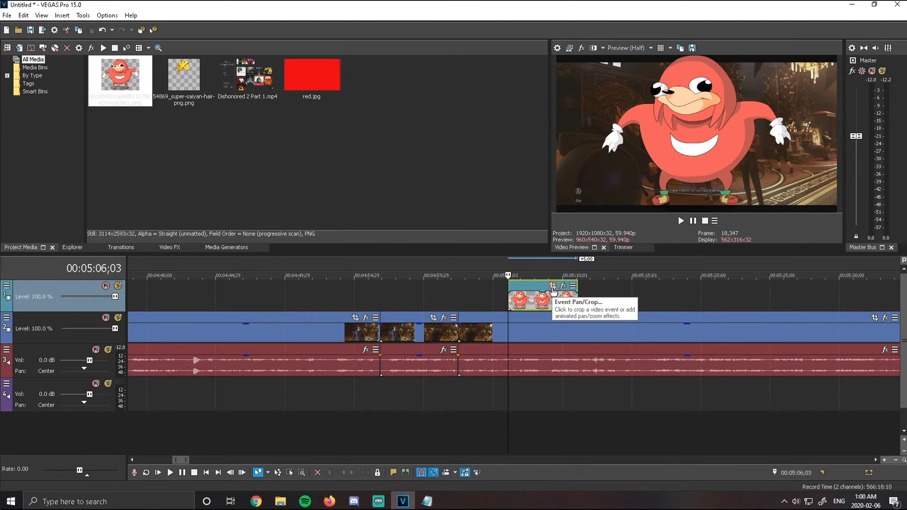
{"action": "scroll", "coordinate": [553, 292], "scroll_direction": "down", "scroll_amount": 3}
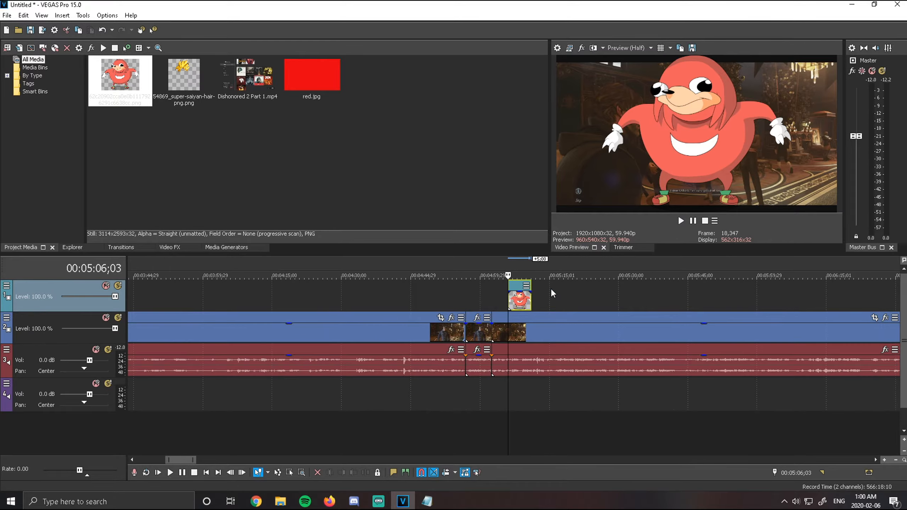
{"action": "scroll", "coordinate": [552, 291], "scroll_direction": "up", "scroll_amount": 3}
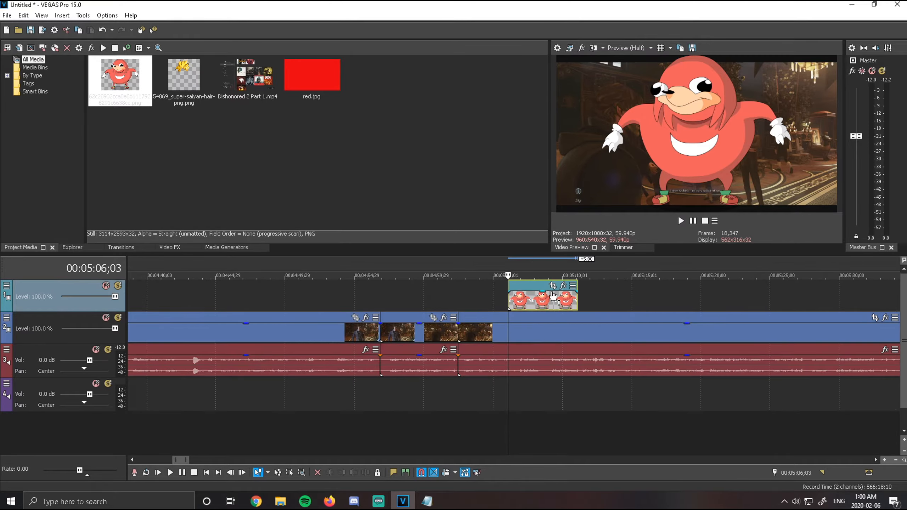
{"action": "left_click", "coordinate": [575, 286]}
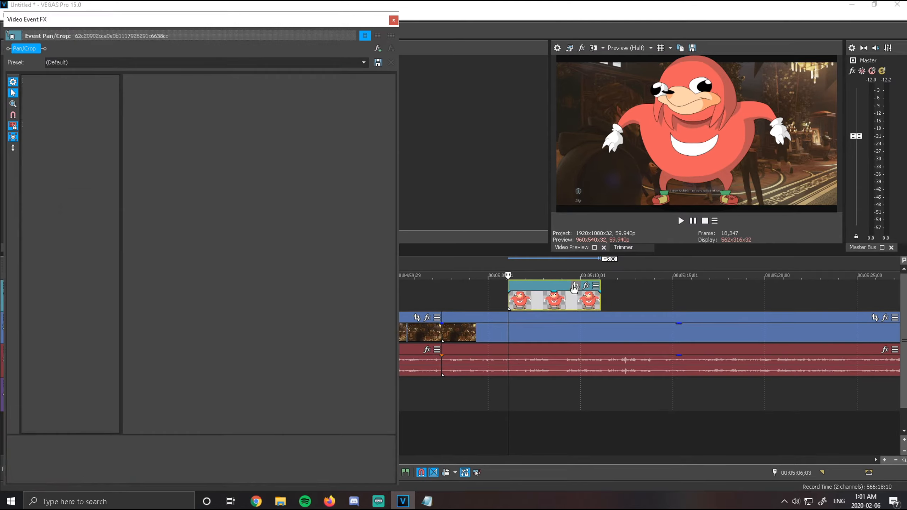
{"action": "scroll", "coordinate": [490, 292], "scroll_direction": "up", "scroll_amount": 1}
{"action": "left_click_drag", "start_coordinate": [234, 24], "coordinate": [253, 15]}
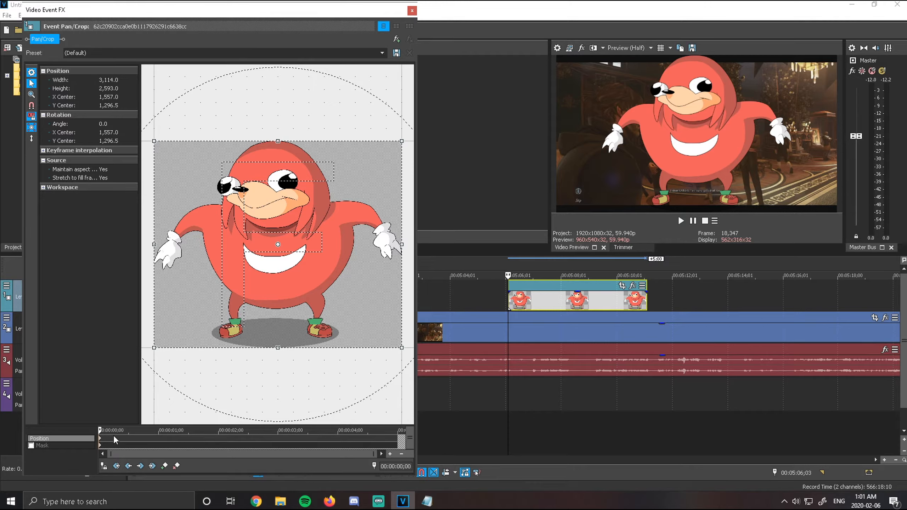
Step: Try syncing the Pan/Crop keyframe cursor with the main timeline cursor, and switch the sync off again
{"action": "left_click", "coordinate": [531, 390]}
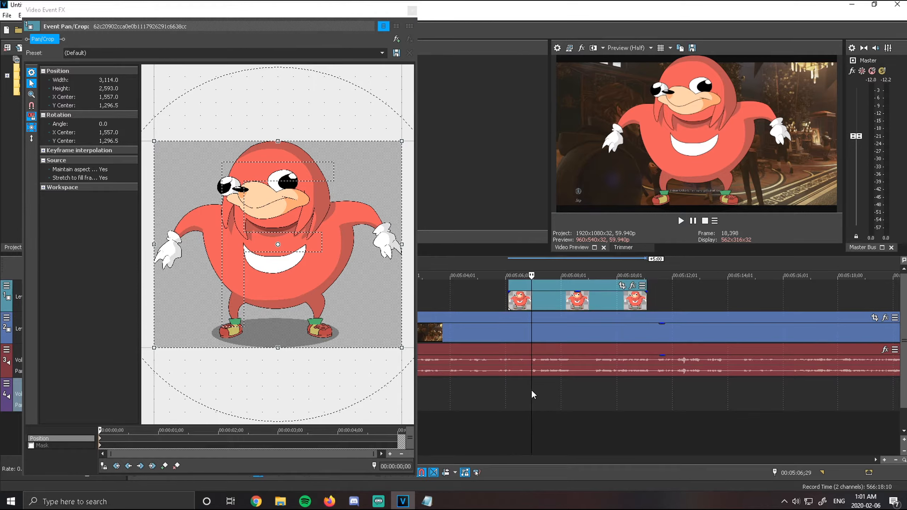
{"action": "left_click_drag", "start_coordinate": [635, 392], "coordinate": [508, 389]}
{"action": "left_click", "coordinate": [110, 437]}
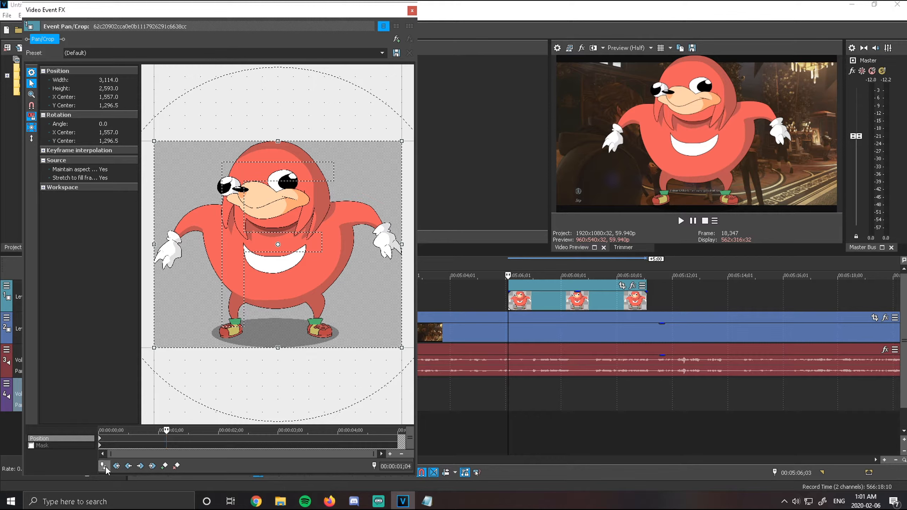
{"action": "mouse_move", "coordinate": [527, 393]}
{"action": "left_mouse_down"}
{"action": "mouse_move", "coordinate": [635, 397]}
{"action": "mouse_move", "coordinate": [633, 386]}
{"action": "mouse_move", "coordinate": [521, 399]}
{"action": "left_mouse_up"}
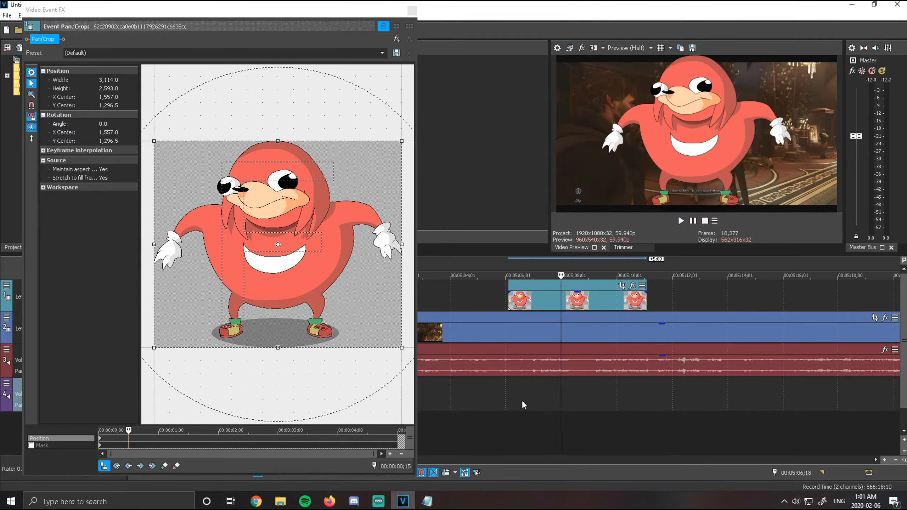
{"action": "left_click", "coordinate": [105, 470]}
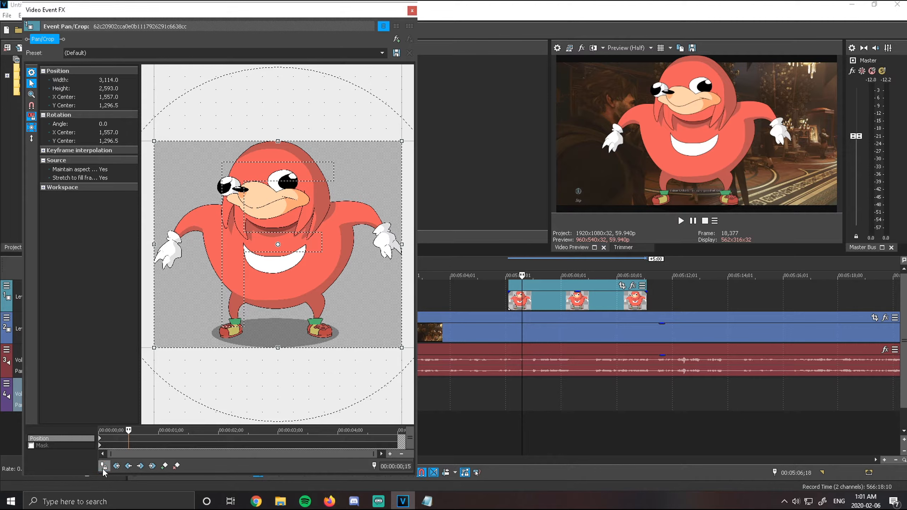
Step: Check the interpolation types offered for the first Position keyframe and return to that keyframe
{"action": "right_click", "coordinate": [99, 440]}
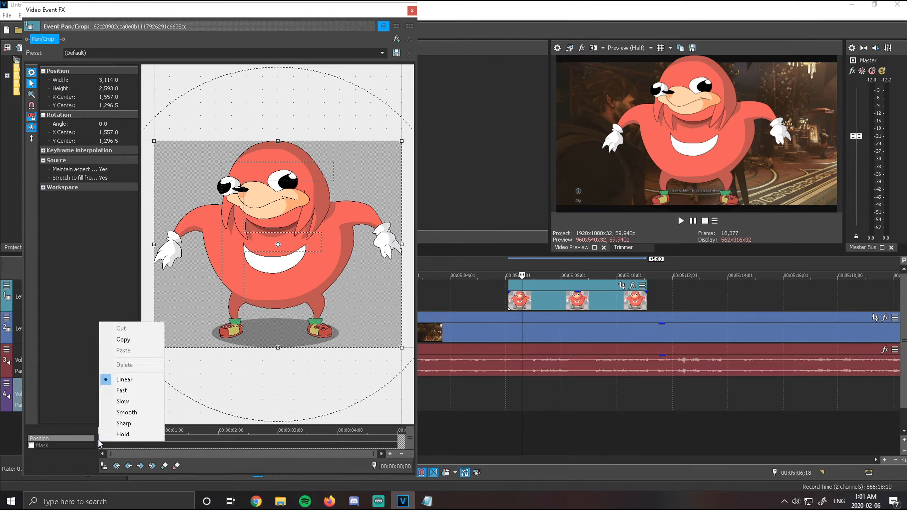
{"action": "left_click", "coordinate": [193, 441]}
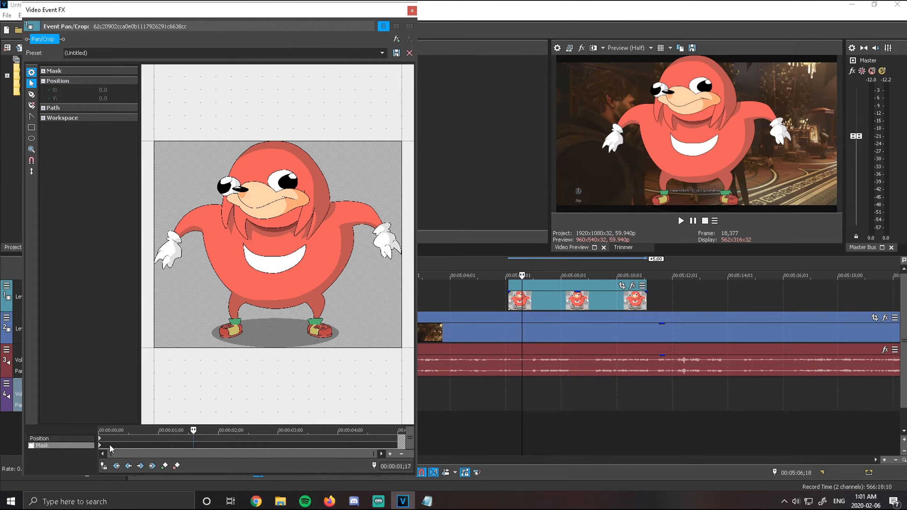
{"action": "left_click", "coordinate": [101, 439]}
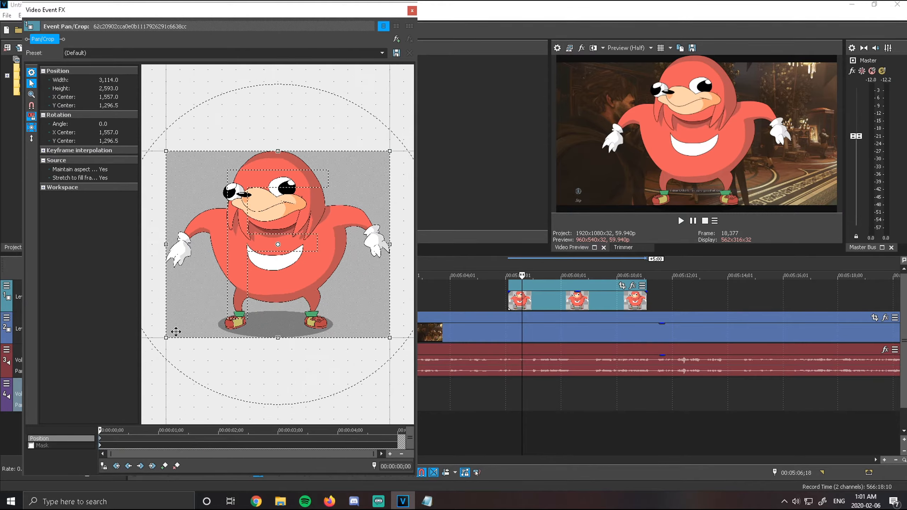
Step: Shrink the character by enlarging the Pan/Crop frame to about 6,729 by 5,603, and allow free movement in both directions
{"action": "left_click_drag", "start_coordinate": [202, 181], "coordinate": [162, 138]}
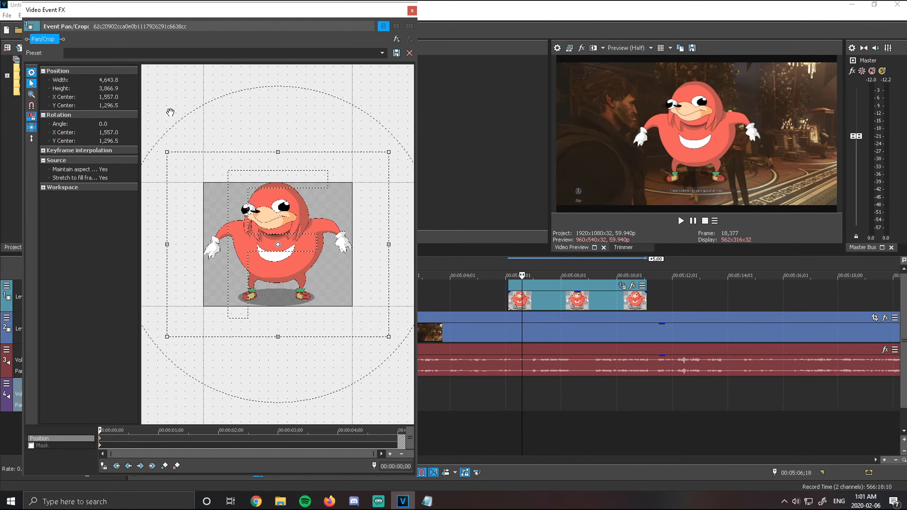
{"action": "left_click_drag", "start_coordinate": [193, 174], "coordinate": [154, 115]}
{"action": "left_click", "coordinate": [32, 138]}
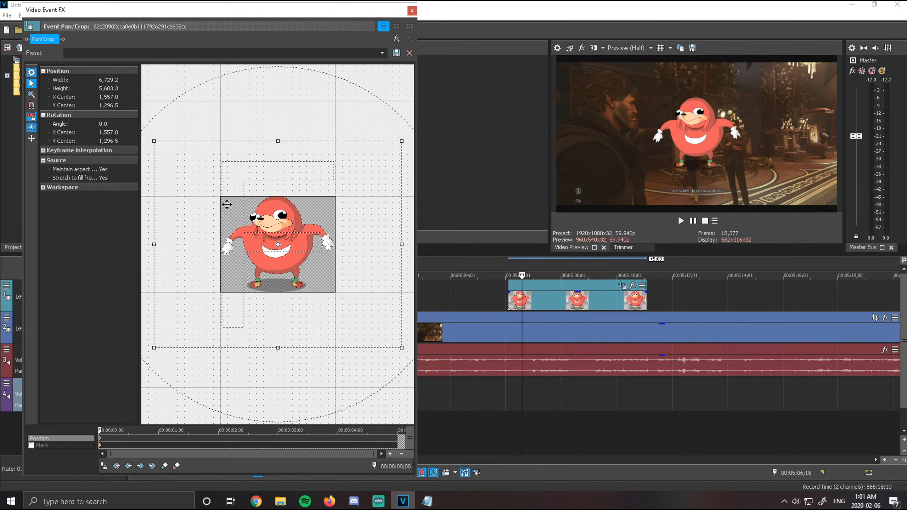
Step: Undo a trial move, restrict movement to horizontal, and shift the Pan/Crop frame to an X center of about 3,120
{"action": "mouse_move", "coordinate": [265, 208]}
{"action": "left_mouse_down"}
{"action": "mouse_move", "coordinate": [282, 191]}
{"action": "mouse_move", "coordinate": [267, 212]}
{"action": "mouse_move", "coordinate": [251, 211]}
{"action": "left_mouse_up"}
{"action": "key", "text": "ctrl+z"}
{"action": "left_click", "coordinate": [32, 139]}
{"action": "left_click_drag", "start_coordinate": [214, 209], "coordinate": [270, 212]}
{"action": "scroll", "coordinate": [273, 213], "scroll_direction": "down", "scroll_amount": 2}
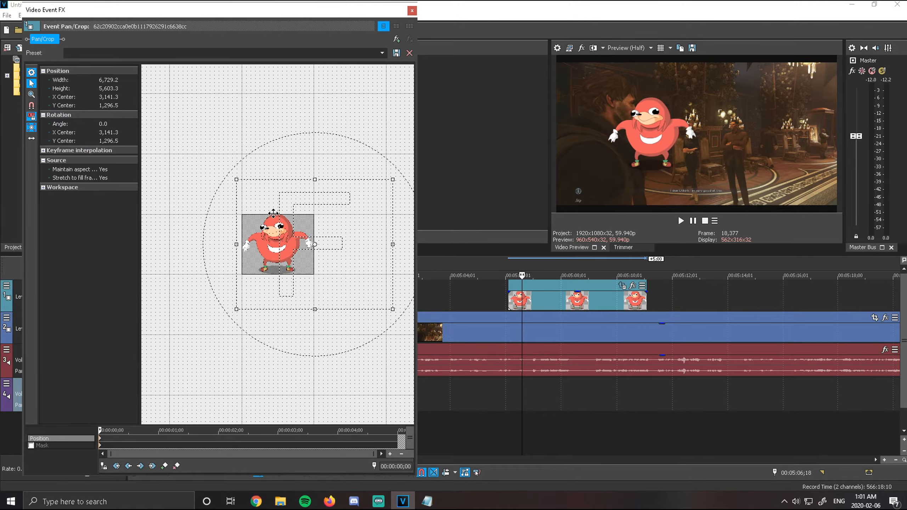
{"action": "mouse_move", "coordinate": [246, 220]}
{"action": "left_mouse_down"}
{"action": "mouse_move", "coordinate": [270, 219]}
{"action": "mouse_move", "coordinate": [258, 220]}
{"action": "left_mouse_up"}
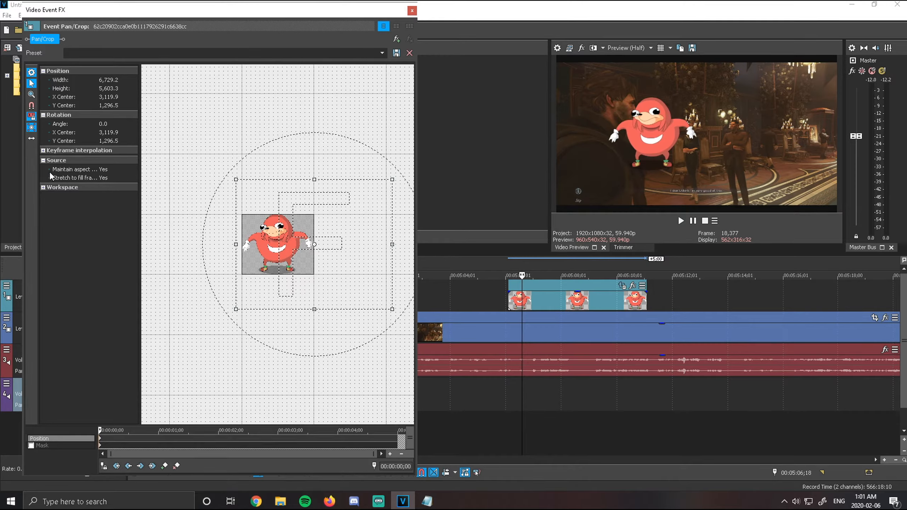
Step: With Maintain aspect ratio set to No, enlarge the Pan/Crop frame to about 11,390 by 9,485 with an X center of 5,604
{"action": "left_click", "coordinate": [113, 168]}
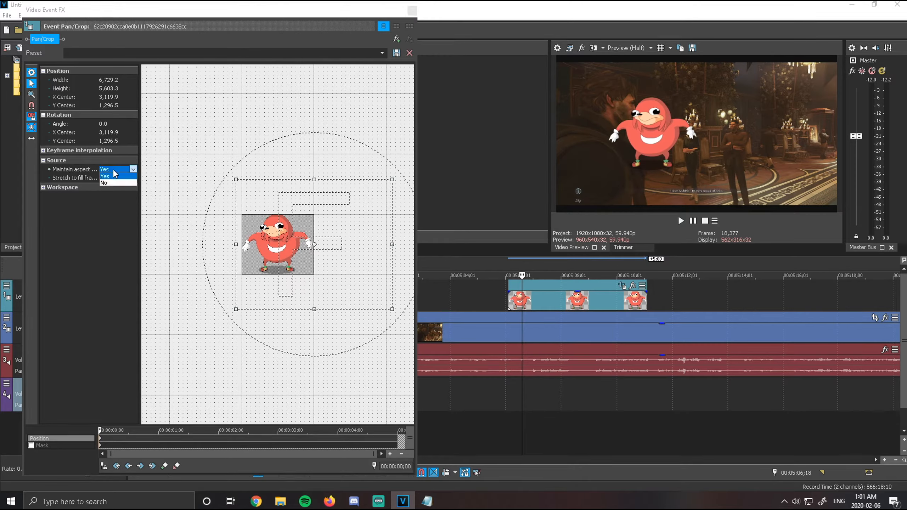
{"action": "left_click", "coordinate": [111, 183]}
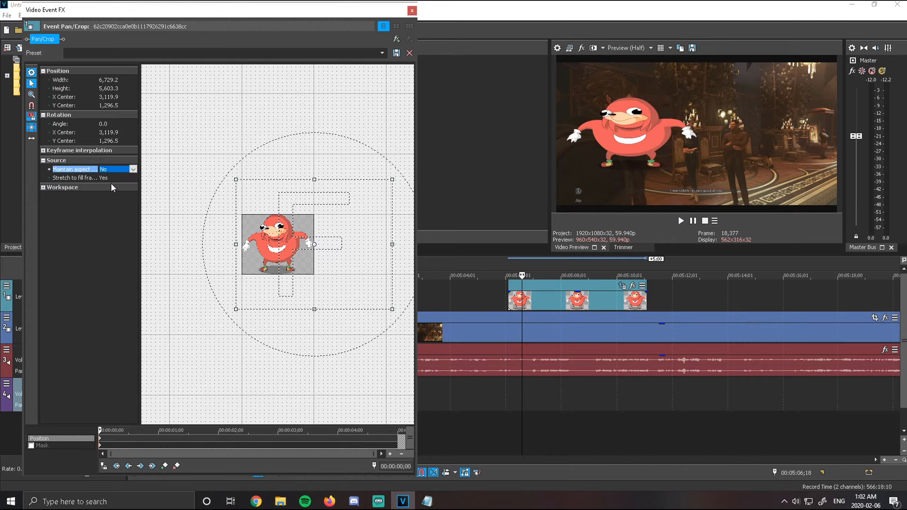
{"action": "left_click_drag", "start_coordinate": [329, 226], "coordinate": [165, 113]}
{"action": "left_click_drag", "start_coordinate": [251, 227], "coordinate": [323, 228]}
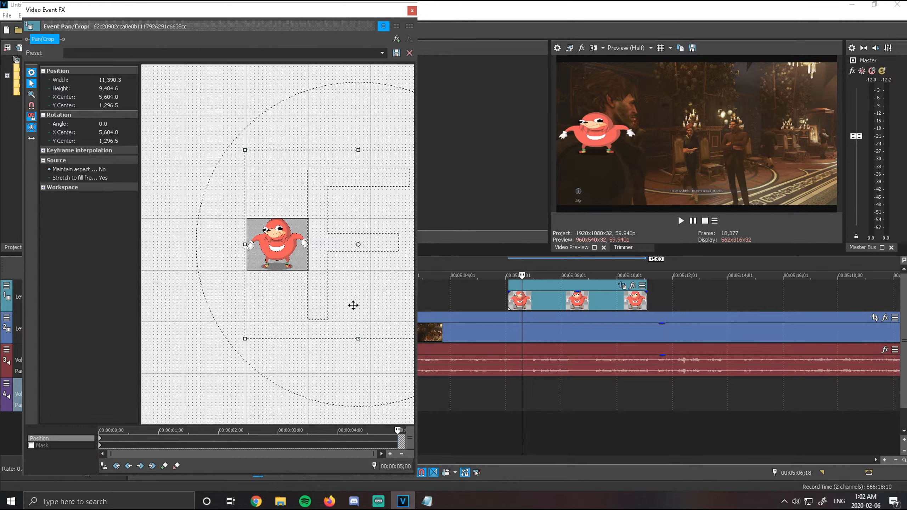
Step: Create an end Position keyframe at 00:00:05;00 with an X center of about -2,440 and set its interpolation to Smooth
{"action": "left_click_drag", "start_coordinate": [380, 225], "coordinate": [220, 218]}
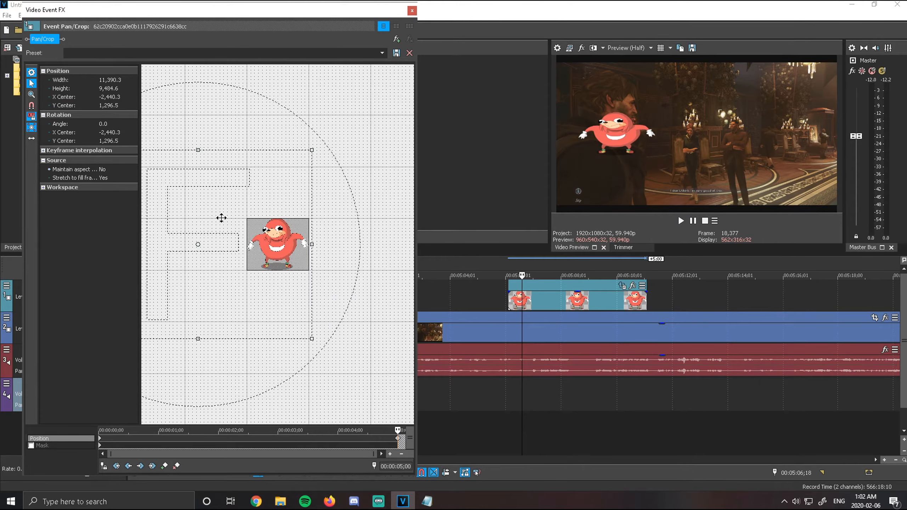
{"action": "left_click", "coordinate": [640, 307]}
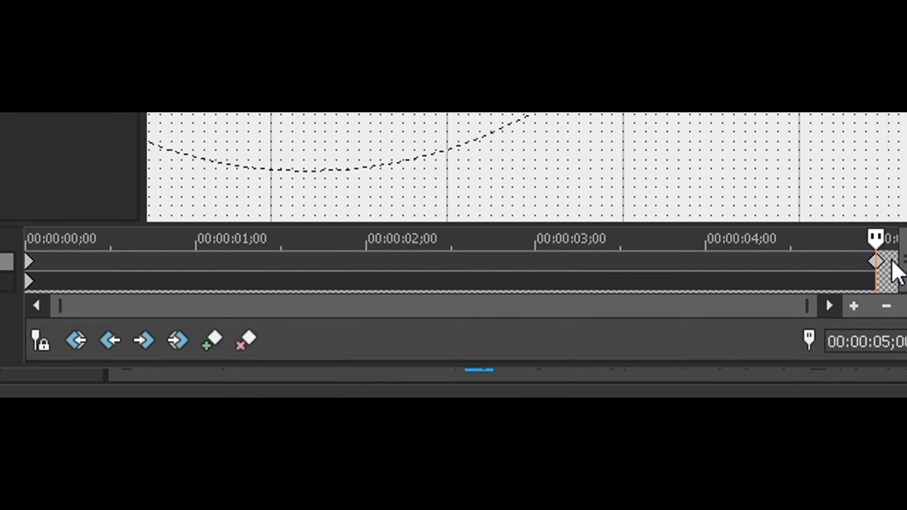
{"action": "left_click_drag", "start_coordinate": [891, 262], "coordinate": [27, 262]}
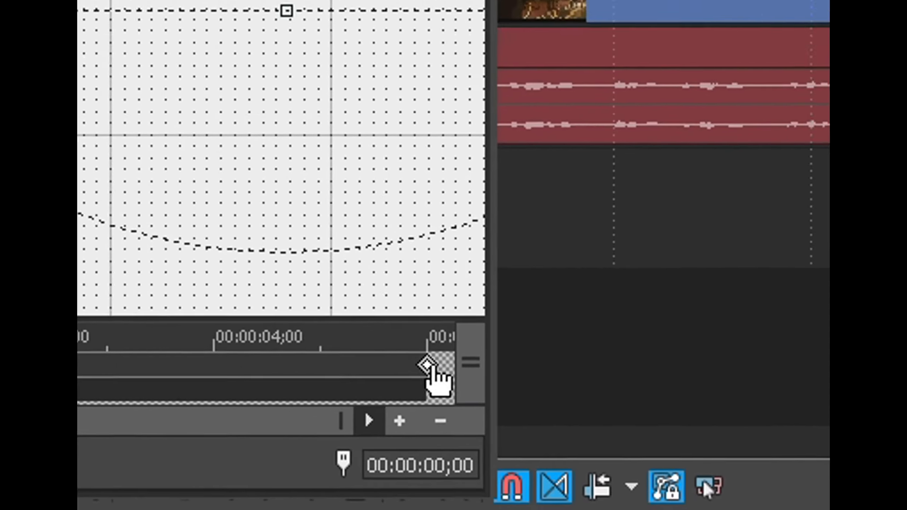
{"action": "right_click", "coordinate": [876, 261]}
{"action": "left_click", "coordinate": [443, 309]}
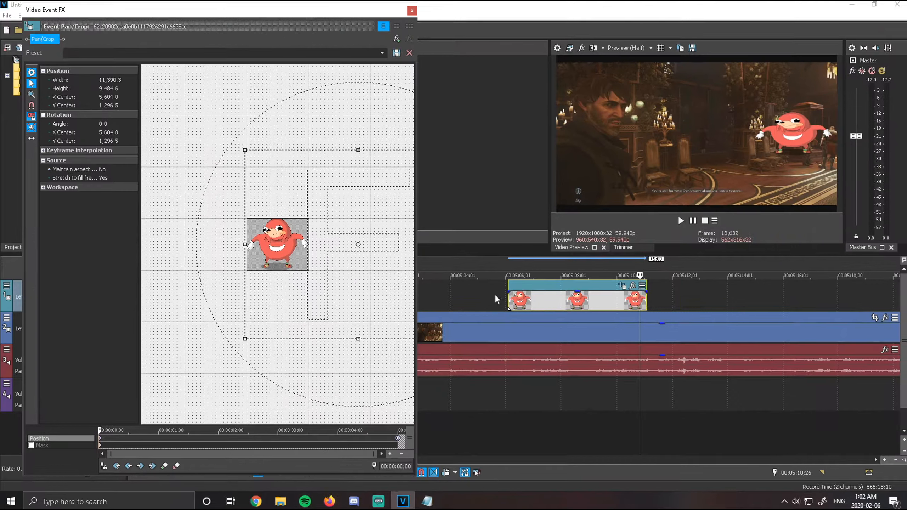
Step: Play the character's movement from the start of its event, and stop playback
{"action": "left_click", "coordinate": [507, 298]}
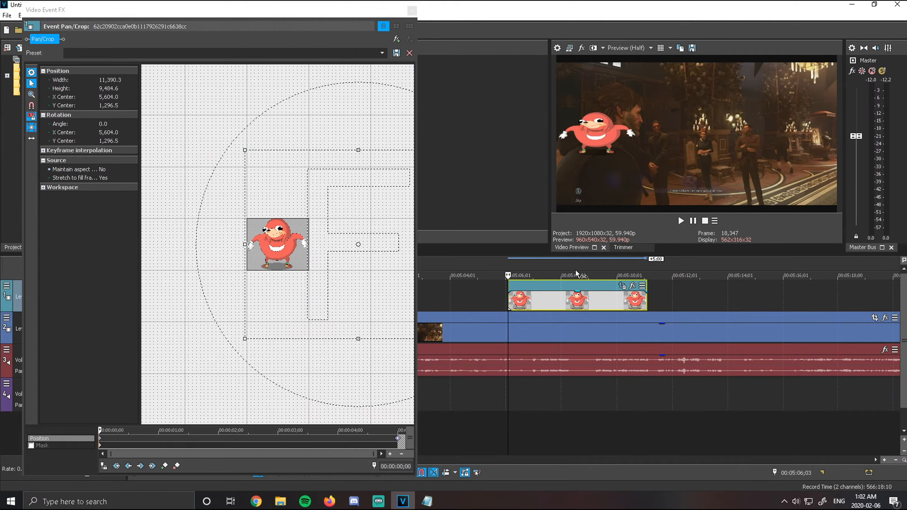
{"action": "left_click", "coordinate": [681, 220]}
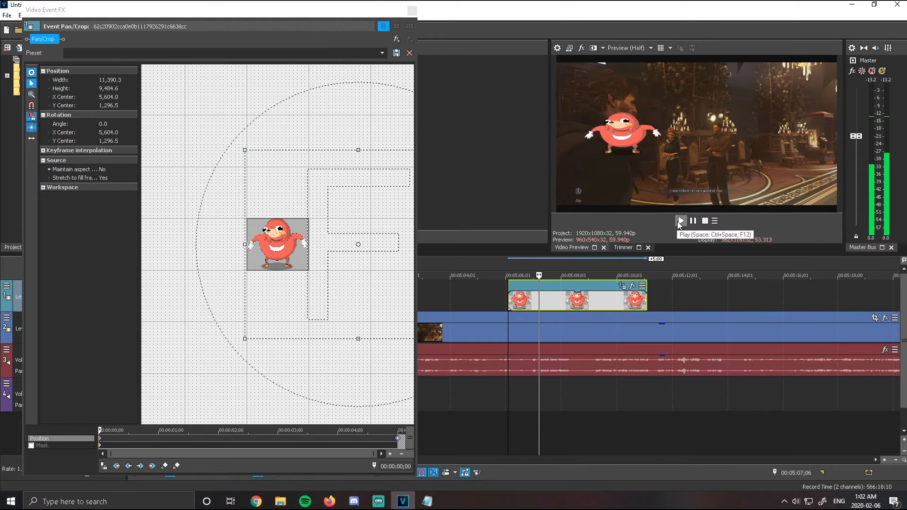
{"action": "left_click", "coordinate": [705, 221]}
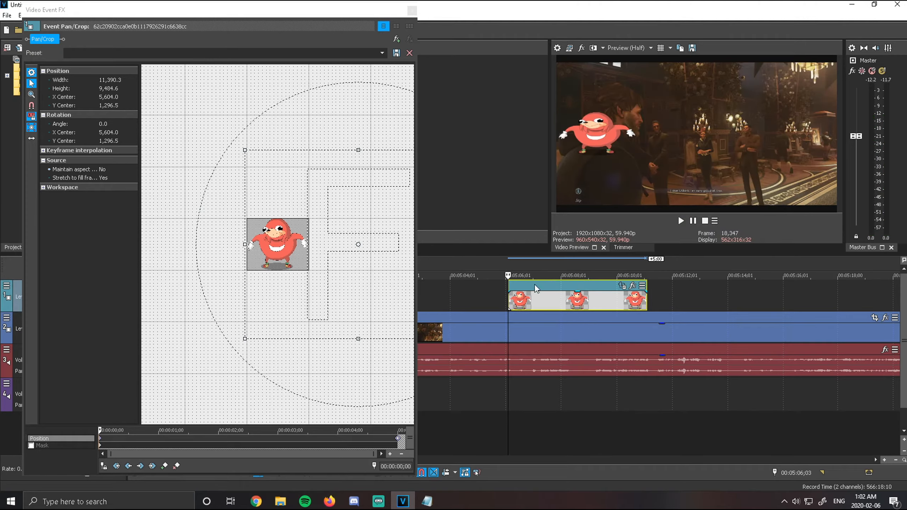
Step: Move the character event about six seconds earlier on the top video track
{"action": "scroll", "coordinate": [493, 297], "scroll_direction": "down", "scroll_amount": 3}
{"action": "scroll", "coordinate": [493, 297], "scroll_direction": "down", "scroll_amount": 1}
{"action": "left_click_drag", "start_coordinate": [527, 300], "coordinate": [468, 303]}
Step: Delete the end Position keyframe and restore the character's Pan/Crop frame to its default size and position
{"action": "right_click", "coordinate": [398, 440]}
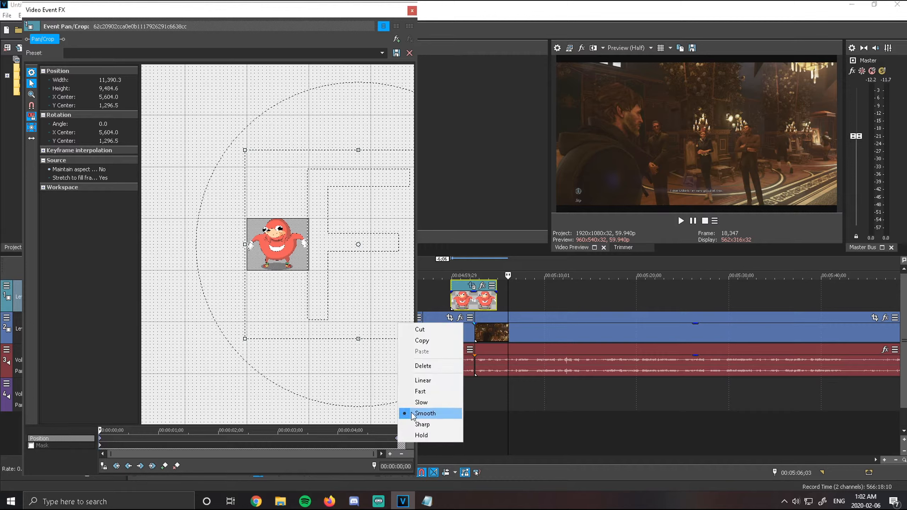
{"action": "left_click", "coordinate": [425, 367]}
{"action": "right_click", "coordinate": [300, 249]}
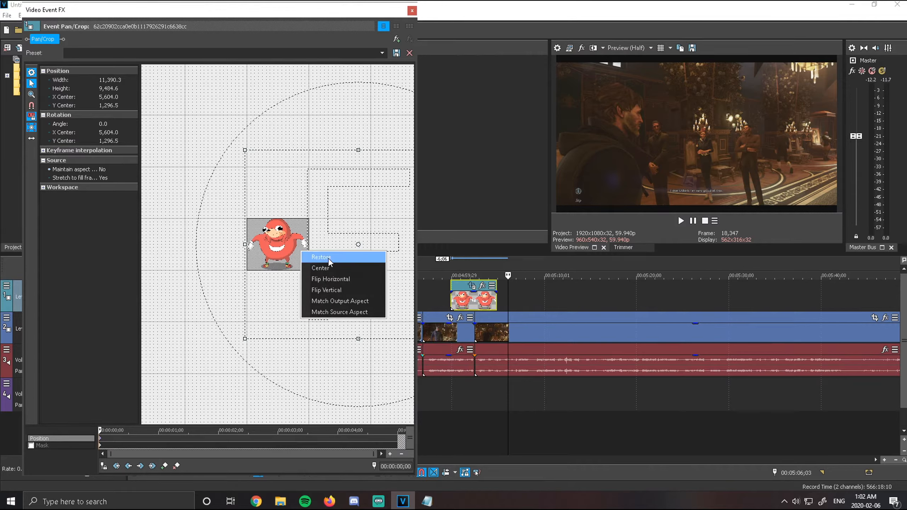
{"action": "left_click", "coordinate": [329, 258]}
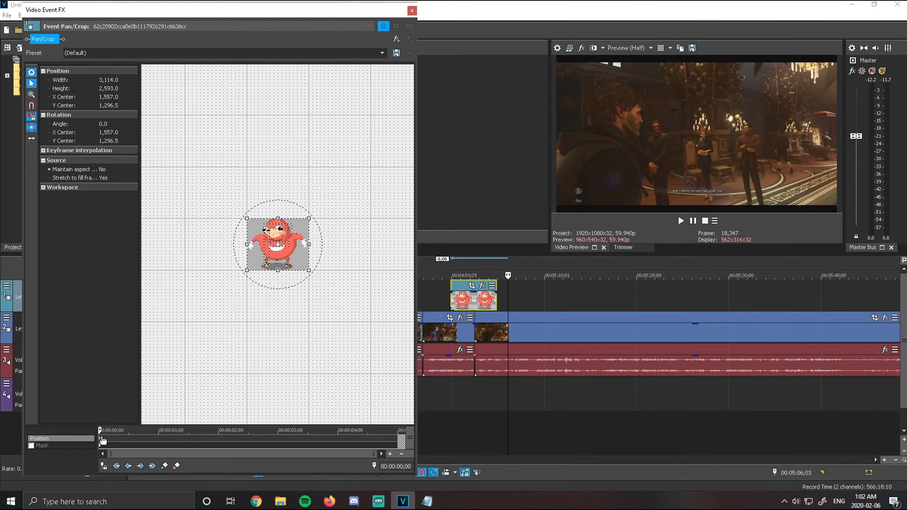
{"action": "scroll", "coordinate": [320, 286], "scroll_direction": "up", "scroll_amount": 8}
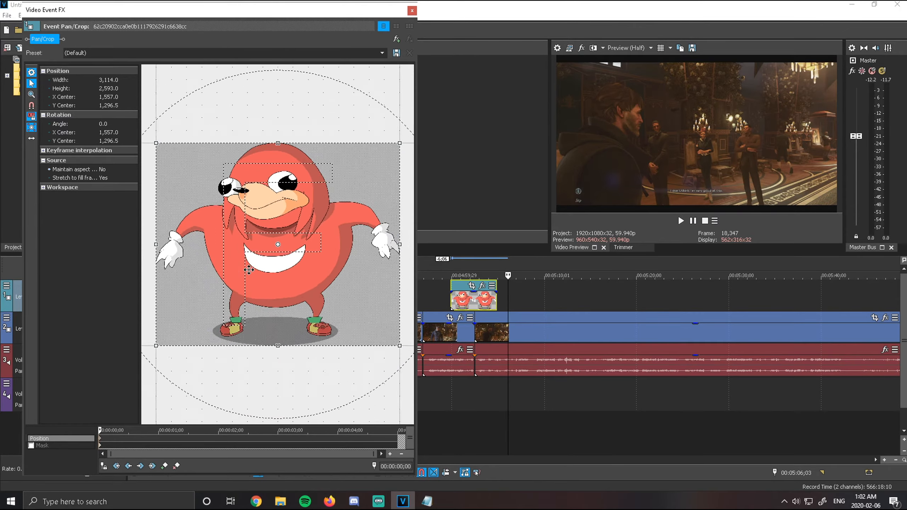
Step: Move the character event over the split gameplay clip and extend its end to match the clip's length
{"action": "left_click_drag", "start_coordinate": [476, 300], "coordinate": [448, 299]}
{"action": "left_click", "coordinate": [429, 373]}
{"action": "scroll", "coordinate": [431, 408], "scroll_direction": "up", "scroll_amount": 3}
{"action": "scroll", "coordinate": [432, 411], "scroll_direction": "up", "scroll_amount": 2}
{"action": "left_click_drag", "start_coordinate": [665, 302], "coordinate": [684, 300]}
{"action": "left_click", "coordinate": [497, 336]}
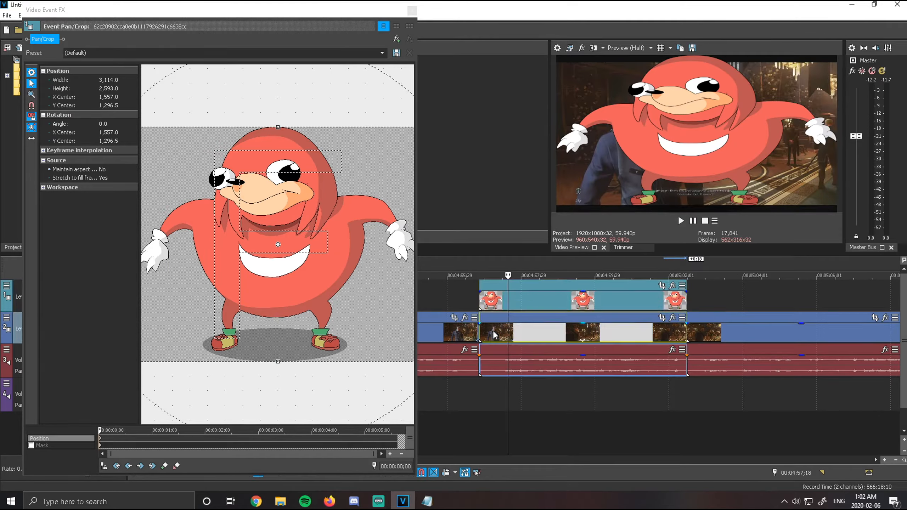
{"action": "left_click", "coordinate": [485, 300]}
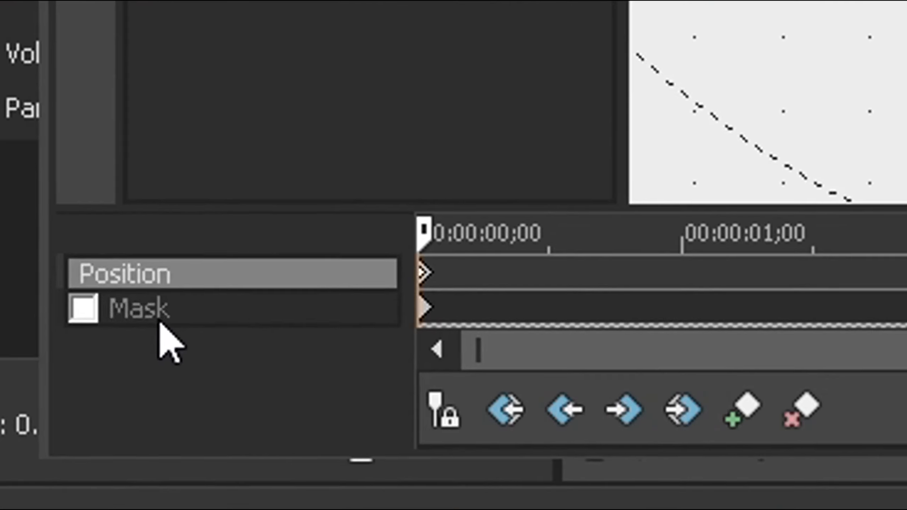
Step: Enable the Mask in the character's Event Pan/Crop and bring the head into close view
{"action": "left_click", "coordinate": [47, 448]}
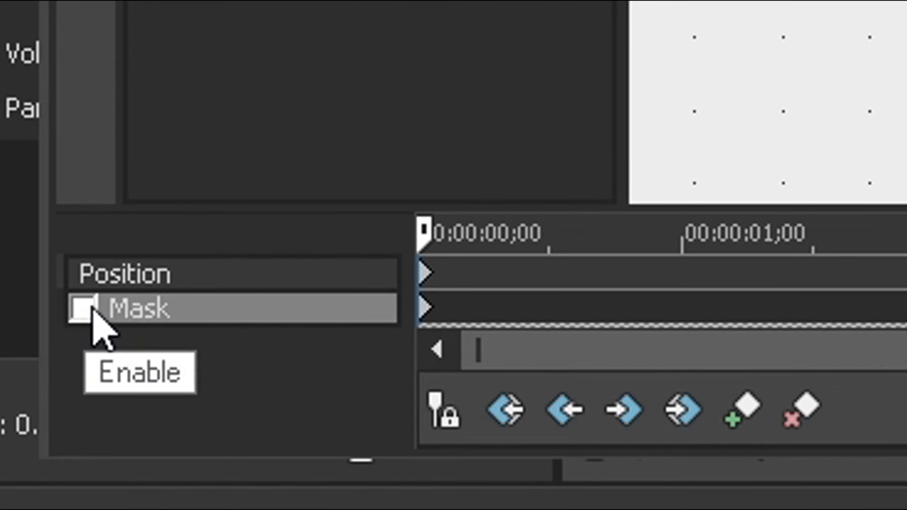
{"action": "left_click", "coordinate": [89, 309]}
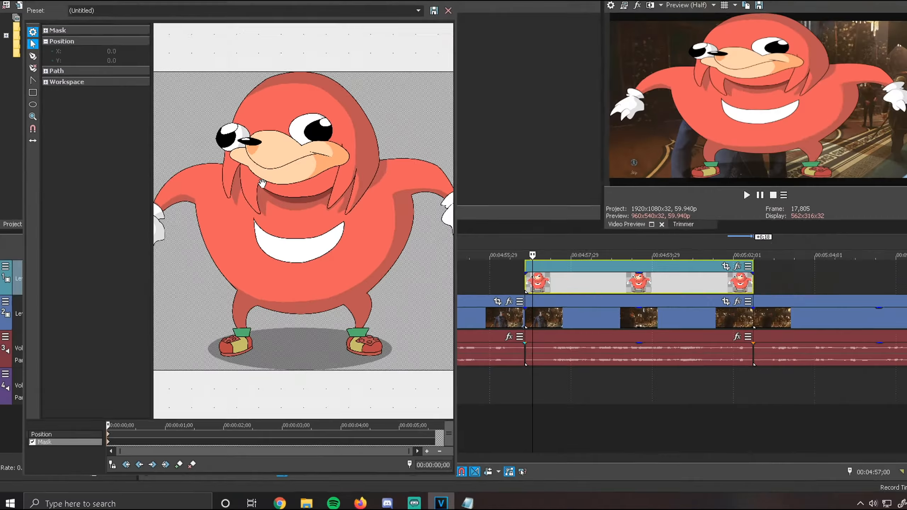
{"action": "scroll", "coordinate": [275, 149], "scroll_direction": "up", "scroll_amount": 5}
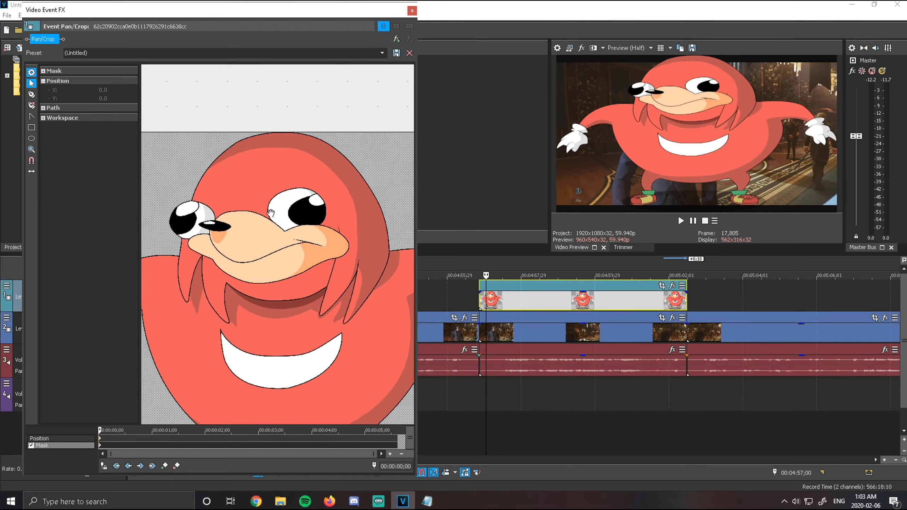
{"action": "mouse_move", "coordinate": [290, 222]}
{"action": "left_mouse_down"}
{"action": "mouse_move", "coordinate": [256, 222]}
{"action": "mouse_move", "coordinate": [274, 215]}
{"action": "left_mouse_up"}
Step: Trace a closed mask path around the character's head, including the eye and hair strands, with the Anchor Creation Tool
{"action": "left_click", "coordinate": [32, 96]}
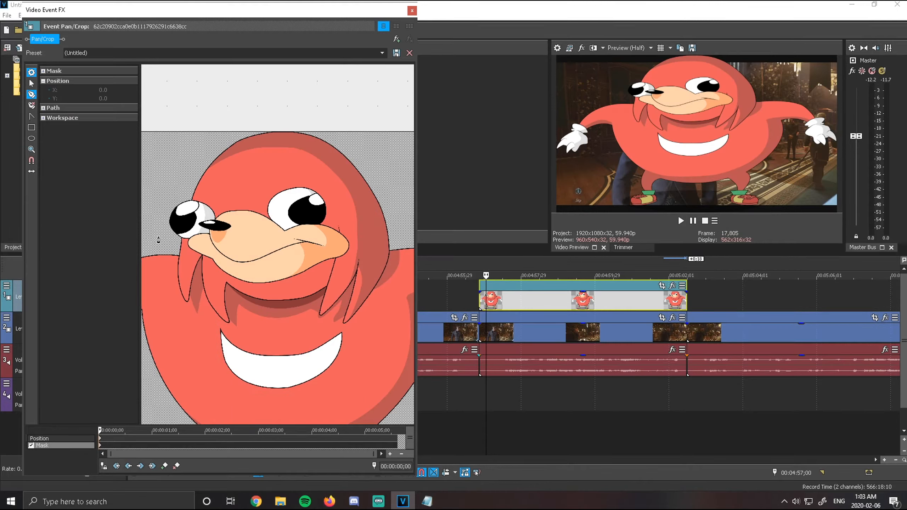
{"action": "left_click", "coordinate": [180, 283]}
{"action": "left_click", "coordinate": [178, 272]}
{"action": "left_click", "coordinate": [180, 252]}
{"action": "left_click", "coordinate": [183, 238]}
{"action": "left_click", "coordinate": [173, 230]}
{"action": "left_click", "coordinate": [170, 224]}
{"action": "left_click", "coordinate": [169, 217]}
{"action": "left_click", "coordinate": [174, 209]}
{"action": "left_click", "coordinate": [180, 203]}
{"action": "left_click", "coordinate": [189, 200]}
{"action": "left_click", "coordinate": [197, 185]}
{"action": "left_click", "coordinate": [210, 162]}
{"action": "left_click", "coordinate": [230, 145]}
{"action": "left_click", "coordinate": [248, 136]}
{"action": "left_click", "coordinate": [261, 133]}
{"action": "left_click", "coordinate": [297, 132]}
{"action": "left_click", "coordinate": [315, 136]}
{"action": "left_click", "coordinate": [327, 142]}
{"action": "left_click", "coordinate": [337, 148]}
{"action": "left_click", "coordinate": [344, 156]}
{"action": "left_click", "coordinate": [354, 167]}
{"action": "left_click", "coordinate": [363, 177]}
{"action": "left_click", "coordinate": [370, 190]}
{"action": "left_click", "coordinate": [379, 205]}
{"action": "left_click", "coordinate": [388, 225]}
{"action": "left_click", "coordinate": [390, 242]}
{"action": "left_click", "coordinate": [370, 294]}
{"action": "left_click", "coordinate": [345, 321]}
{"action": "left_click", "coordinate": [352, 295]}
{"action": "left_click", "coordinate": [359, 263]}
{"action": "left_click", "coordinate": [349, 287]}
{"action": "left_click", "coordinate": [337, 300]}
{"action": "left_click", "coordinate": [321, 315]}
{"action": "left_click", "coordinate": [325, 292]}
{"action": "left_click", "coordinate": [328, 285]}
{"action": "left_click", "coordinate": [261, 301]}
{"action": "left_click", "coordinate": [245, 293]}
{"action": "left_click", "coordinate": [227, 283]}
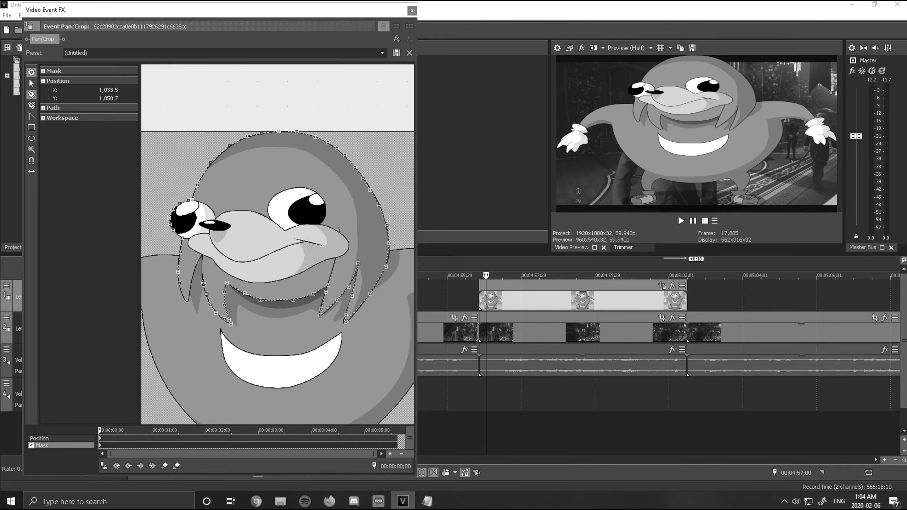
{"action": "left_click", "coordinate": [188, 301]}
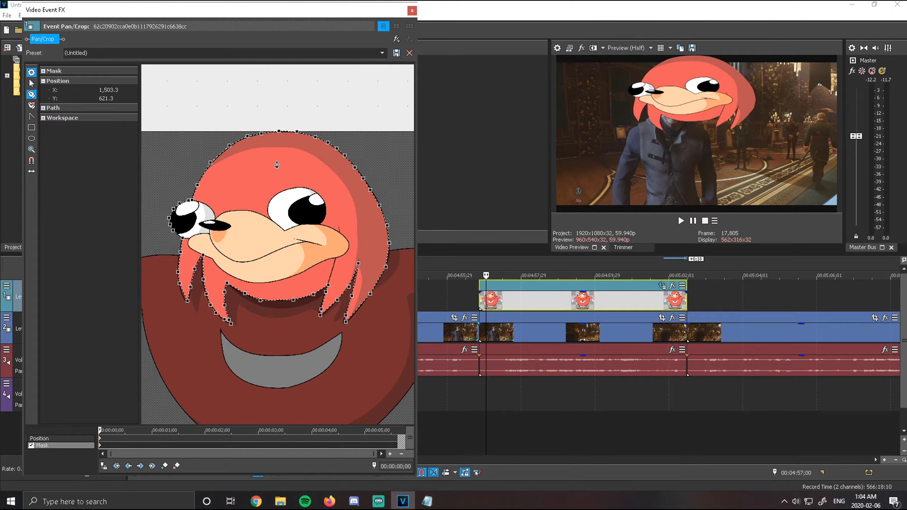
Step: Return to the Position keyframes, allow the Pan/Crop frame to move in both directions, and restore the frame to its default
{"action": "left_click", "coordinate": [56, 439]}
{"action": "scroll", "coordinate": [244, 255], "scroll_direction": "down", "scroll_amount": 5}
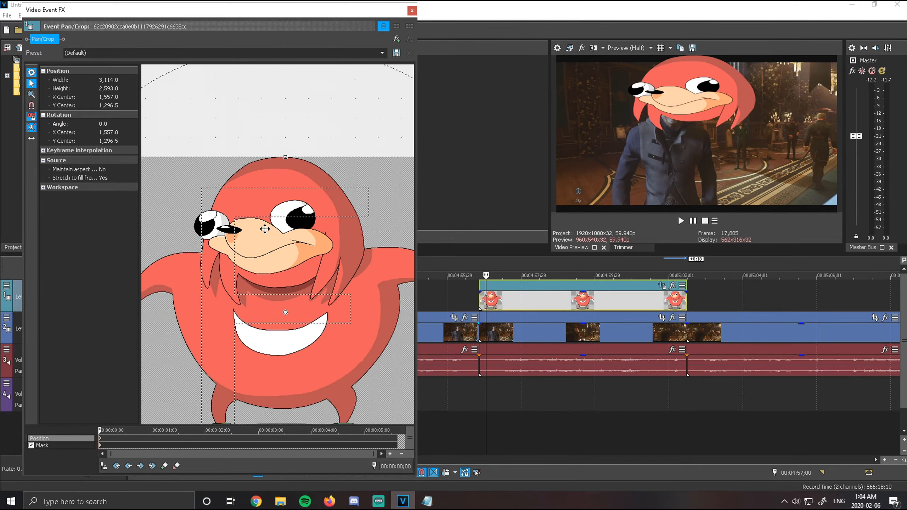
{"action": "left_click_drag", "start_coordinate": [252, 228], "coordinate": [242, 229]}
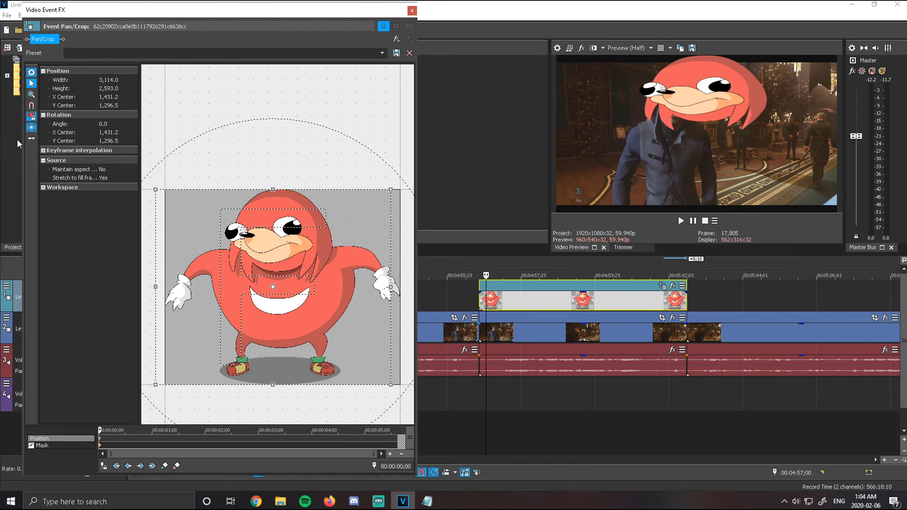
{"action": "left_click", "coordinate": [32, 139]}
{"action": "right_click", "coordinate": [177, 204]}
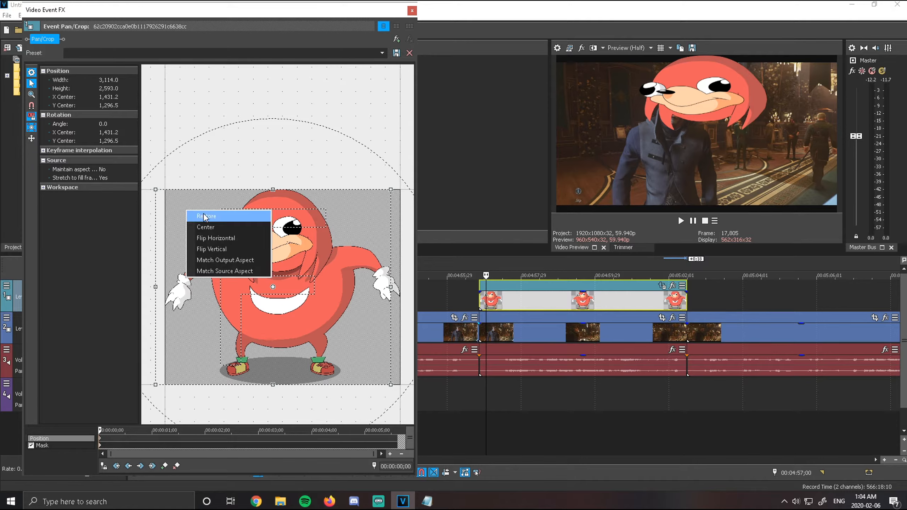
{"action": "left_click", "coordinate": [194, 211]}
Step: Enlarge the Pan/Crop frame to about 5,327 by 4,436 and set Maintain aspect ratio to Yes
{"action": "mouse_move", "coordinate": [96, 139]}
{"action": "left_mouse_down"}
{"action": "mouse_move", "coordinate": [62, 124]}
{"action": "mouse_move", "coordinate": [99, 133]}
{"action": "left_mouse_up"}
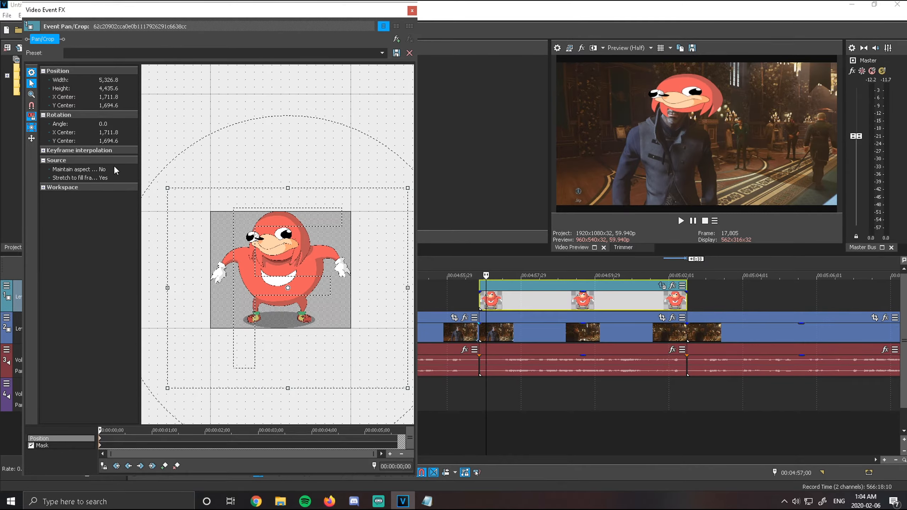
{"action": "left_click", "coordinate": [116, 169]}
{"action": "left_click", "coordinate": [106, 176]}
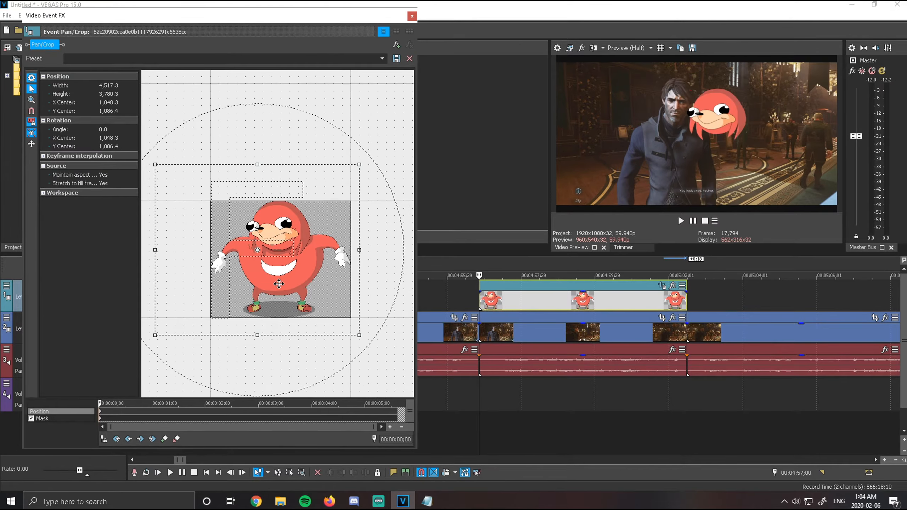
Step: Flip the head horizontally and place it over the man's face with an X center of about 1,081.5 and Y center of 1,318.6
{"action": "left_click_drag", "start_coordinate": [315, 307], "coordinate": [317, 288]}
{"action": "right_click", "coordinate": [286, 281]}
{"action": "left_click", "coordinate": [312, 303]}
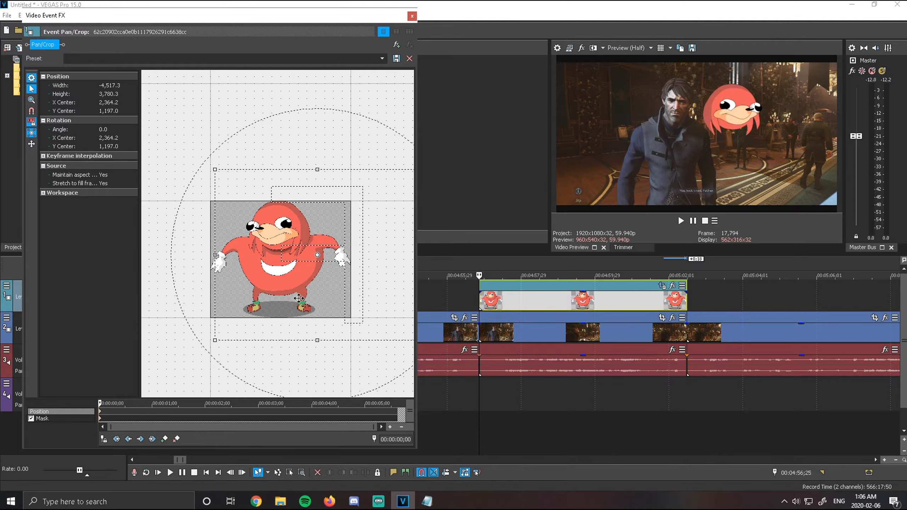
{"action": "left_click_drag", "start_coordinate": [264, 288], "coordinate": [231, 296]}
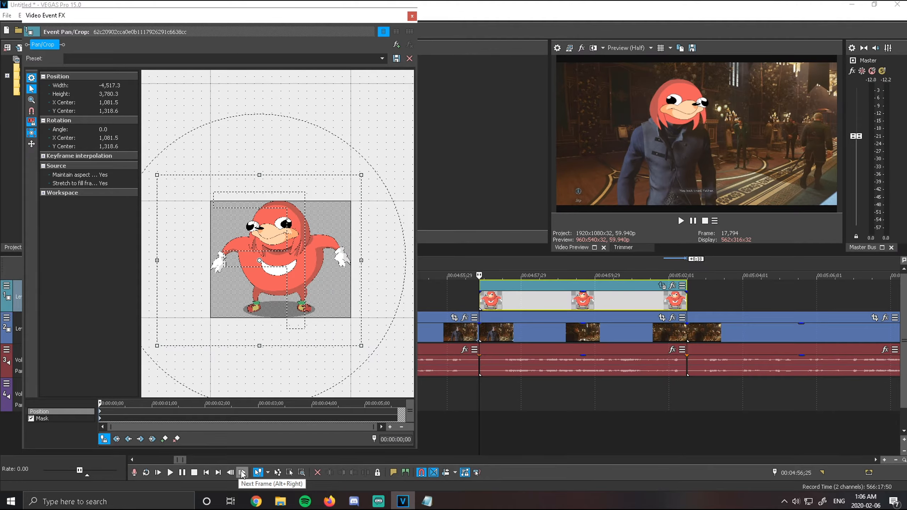
Step: Advance several frames and shift the head back over the man's face to create a second Position keyframe
{"action": "left_click", "coordinate": [242, 473]}
{"action": "left_click", "coordinate": [242, 473]}
{"action": "left_click", "coordinate": [242, 473]}
{"action": "left_click", "coordinate": [242, 473]}
{"action": "left_click", "coordinate": [242, 472]}
{"action": "left_click_drag", "start_coordinate": [234, 284], "coordinate": [224, 287]}
Step: Create a Position keyframe at 00:00:00;11 with an X center of about 893.5 and a Y center of 1,197.0
{"action": "left_click", "coordinate": [242, 472]}
{"action": "left_click", "coordinate": [242, 472]}
{"action": "left_click", "coordinate": [255, 333]}
{"action": "left_click_drag", "start_coordinate": [255, 332], "coordinate": [253, 325]}
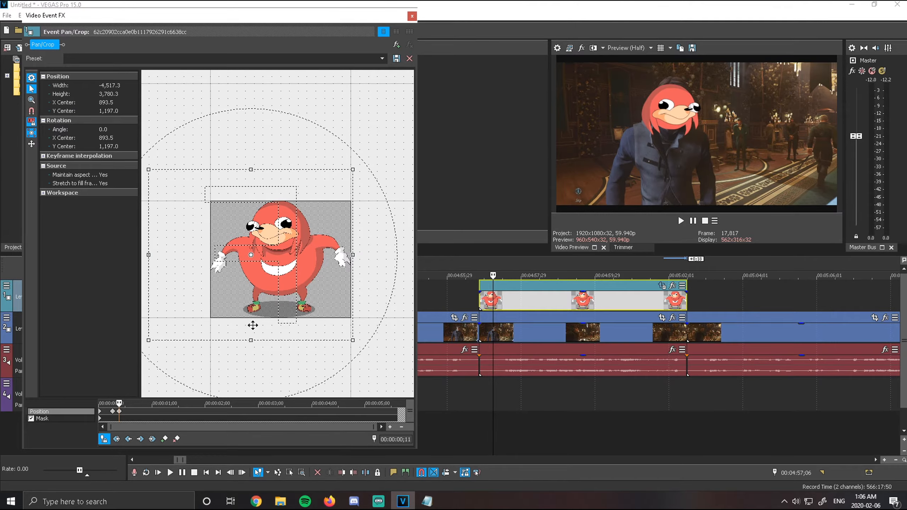
Step: Keep advancing a few frames and repositioning the head over the man's face, adding Position keyframes through to the event's end
{"action": "left_click", "coordinate": [242, 473]}
{"action": "left_click", "coordinate": [242, 472]}
{"action": "left_click", "coordinate": [243, 474]}
{"action": "left_click", "coordinate": [242, 473]}
{"action": "left_click", "coordinate": [242, 473]}
{"action": "left_click", "coordinate": [242, 474]}
{"action": "left_click_drag", "start_coordinate": [269, 320], "coordinate": [265, 322]}
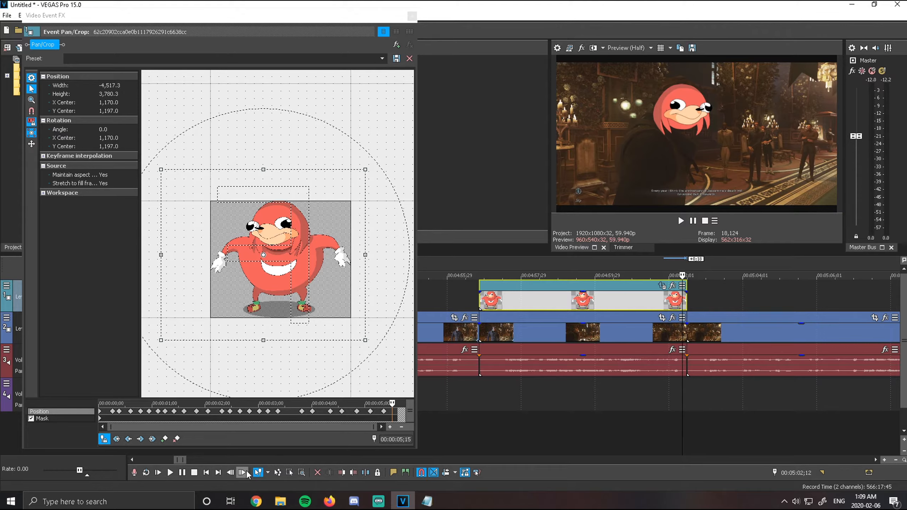
{"action": "left_click", "coordinate": [247, 472]}
{"action": "left_click", "coordinate": [247, 472]}
{"action": "left_click", "coordinate": [248, 472]}
{"action": "left_click", "coordinate": [247, 472]}
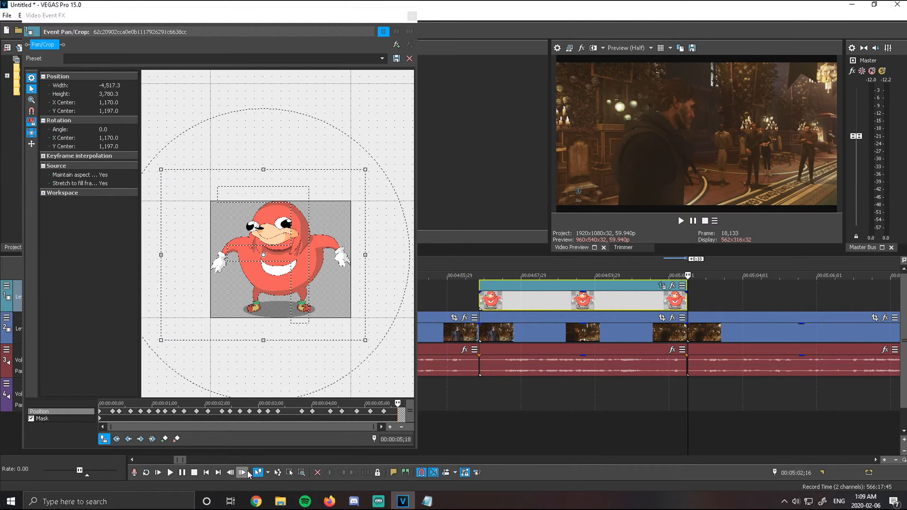
{"action": "left_click", "coordinate": [671, 297]}
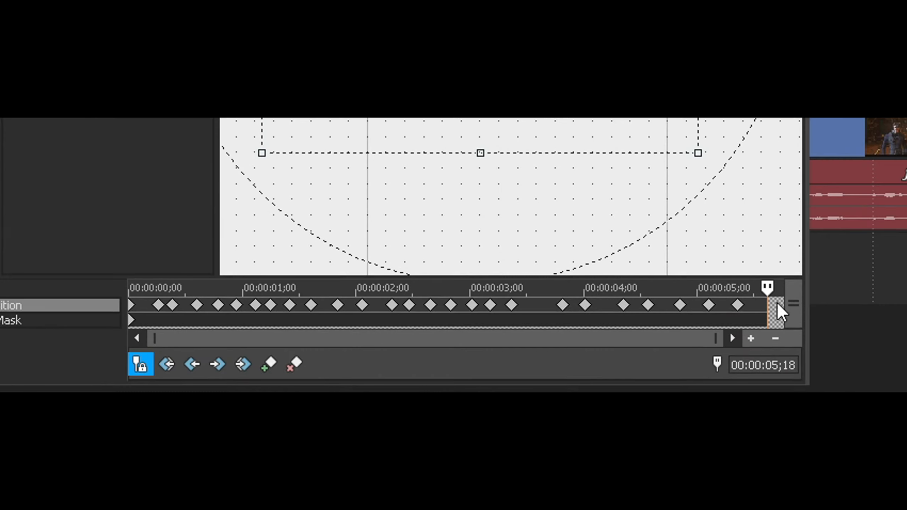
Step: Select all the head's Position keyframes and set their interpolation to Smooth
{"action": "left_click_drag", "start_coordinate": [777, 304], "coordinate": [119, 308]}
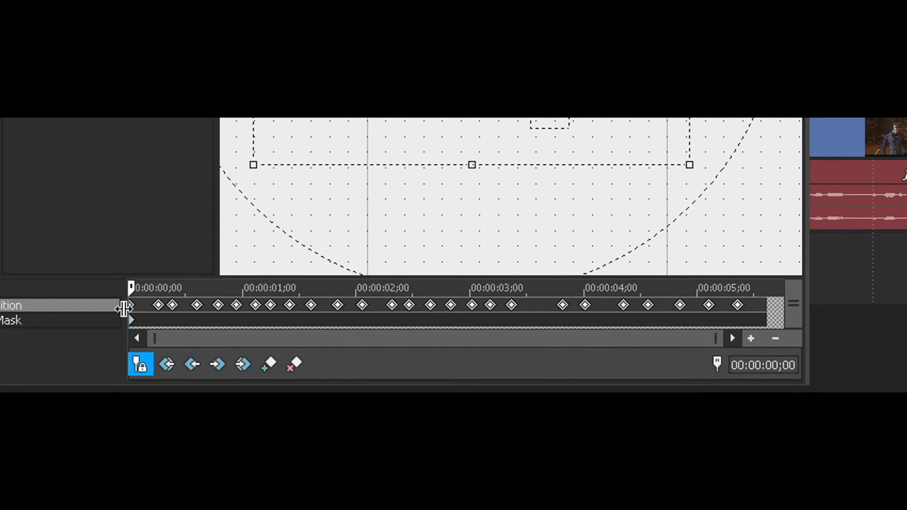
{"action": "right_click", "coordinate": [163, 306]}
{"action": "left_click", "coordinate": [218, 244]}
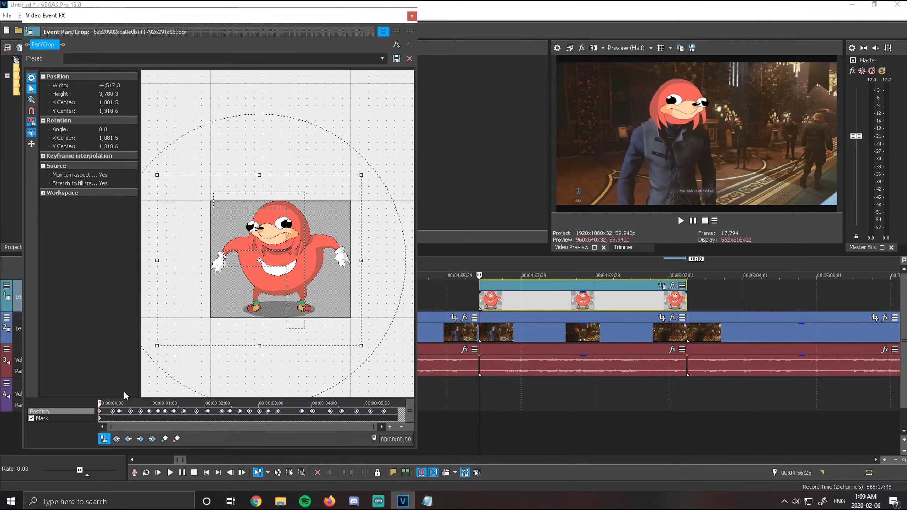
{"action": "right_click", "coordinate": [134, 411]}
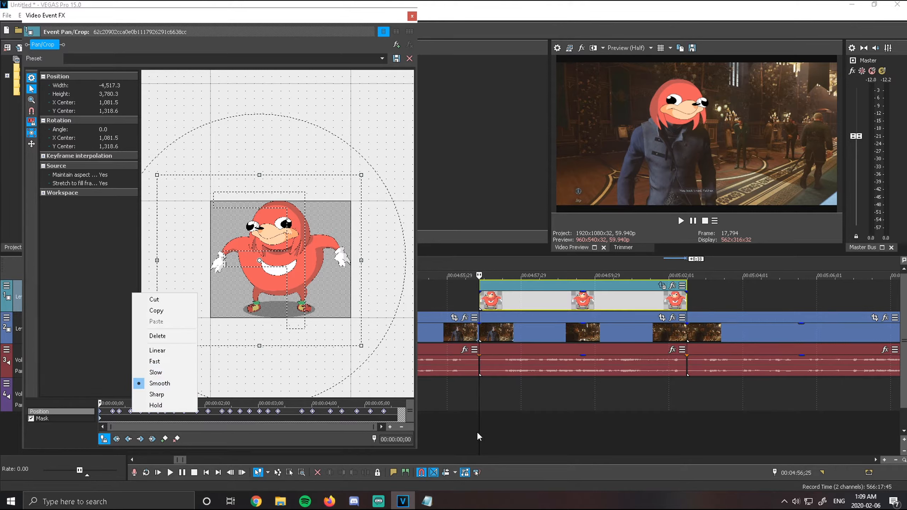
{"action": "left_click", "coordinate": [465, 429]}
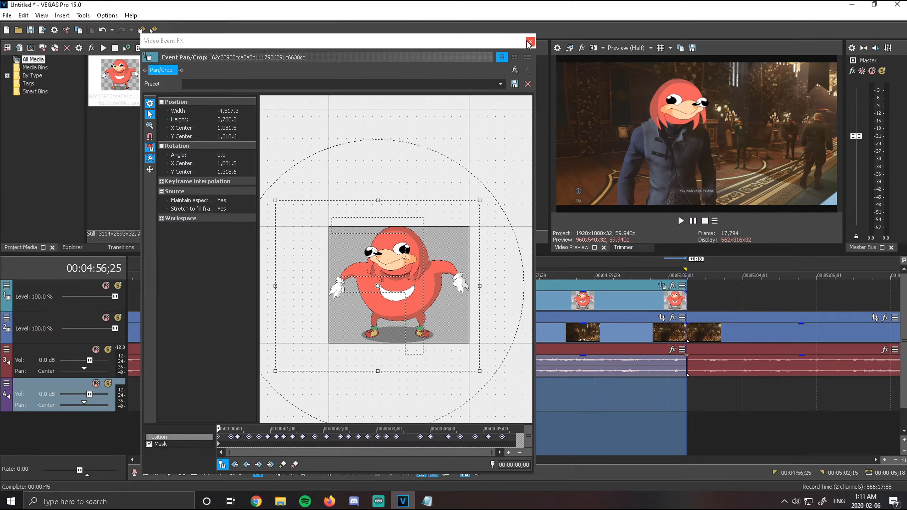
Step: Close the Video Event FX window and place the timeline cursor just before the character event
{"action": "left_click", "coordinate": [529, 42]}
{"action": "left_click", "coordinate": [474, 303]}
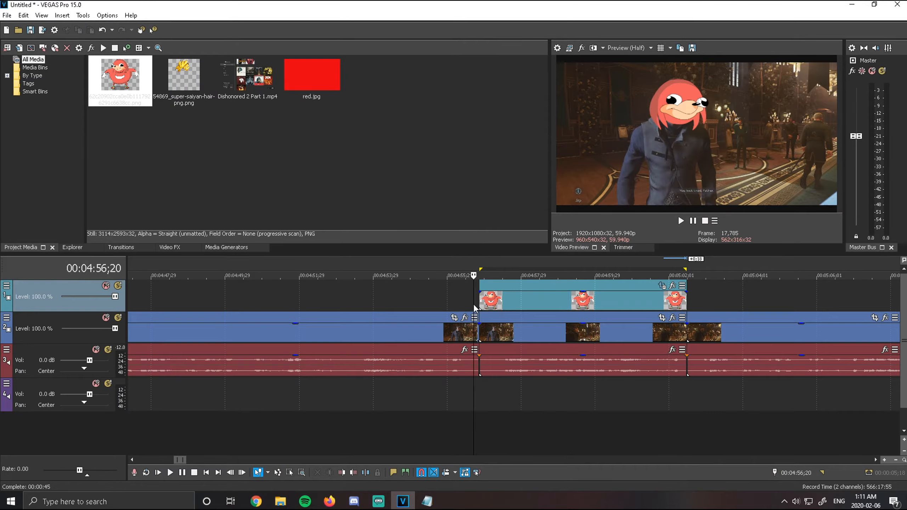
Step: Check the Vegas Animation List in Notepad for the next topic, and return to VEGAS Pro
{"action": "left_click", "coordinate": [426, 501]}
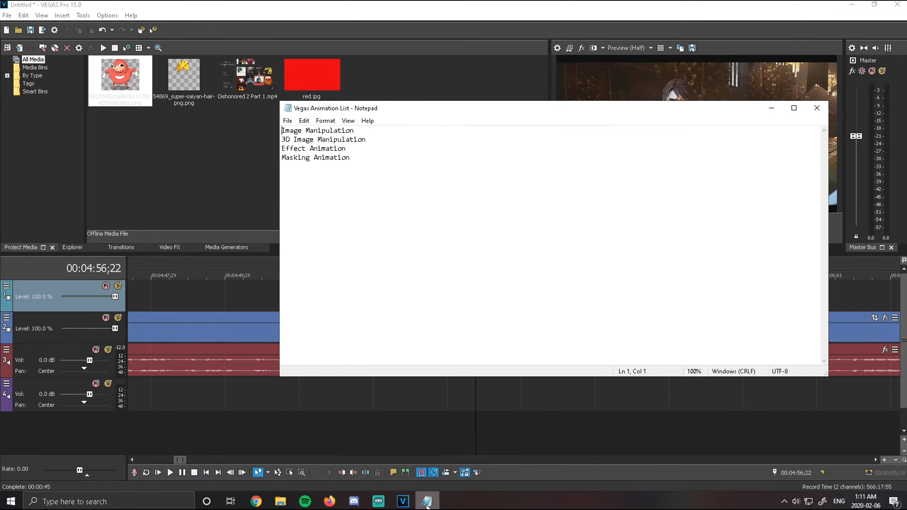
{"action": "left_click", "coordinate": [427, 502]}
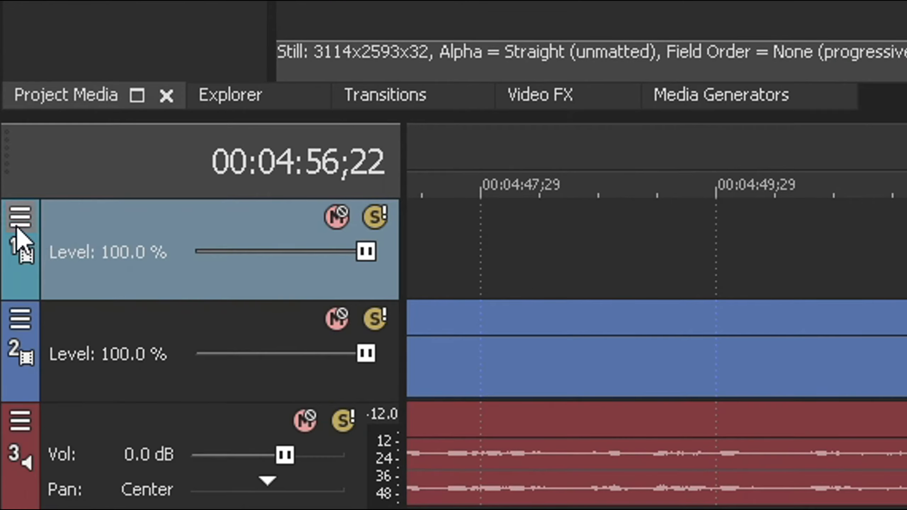
Step: Open Track Motion for the top video track and set its composite mode to 3D Source Alpha
{"action": "left_click", "coordinate": [6, 285]}
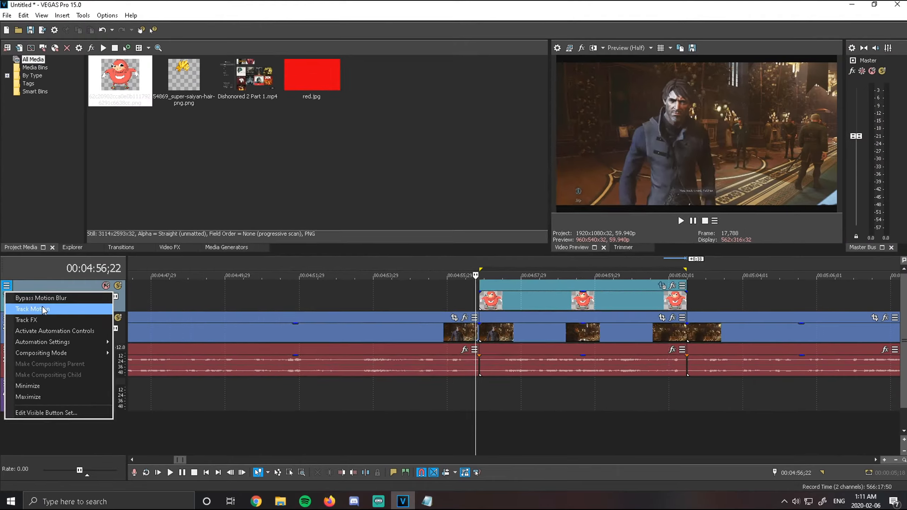
{"action": "left_click", "coordinate": [43, 309]}
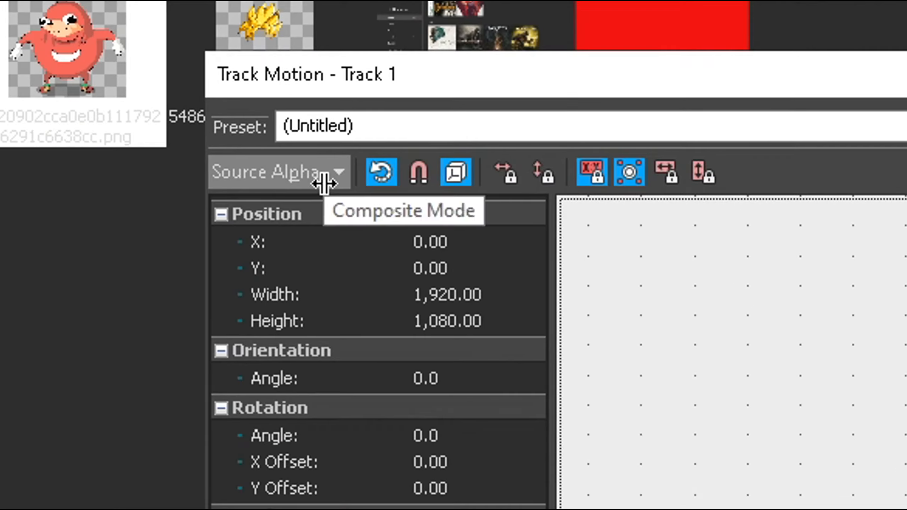
{"action": "left_click", "coordinate": [324, 183]}
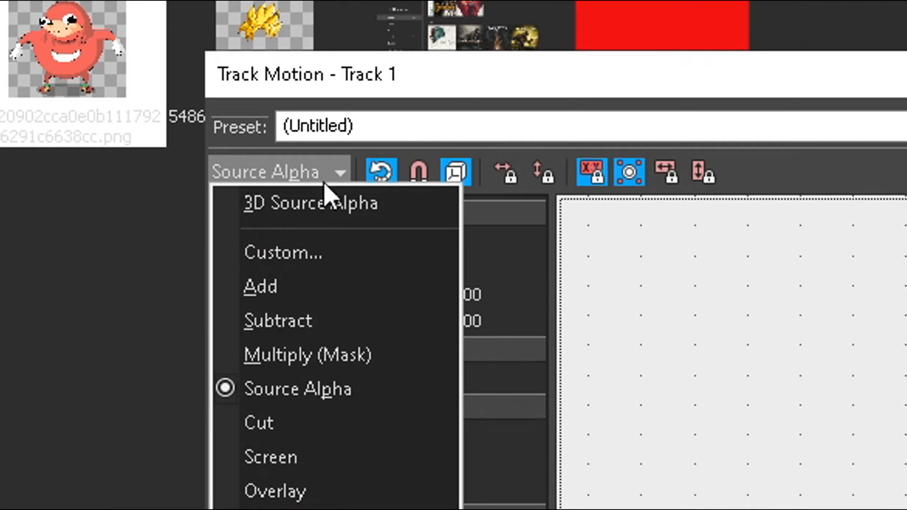
{"action": "left_click", "coordinate": [317, 203]}
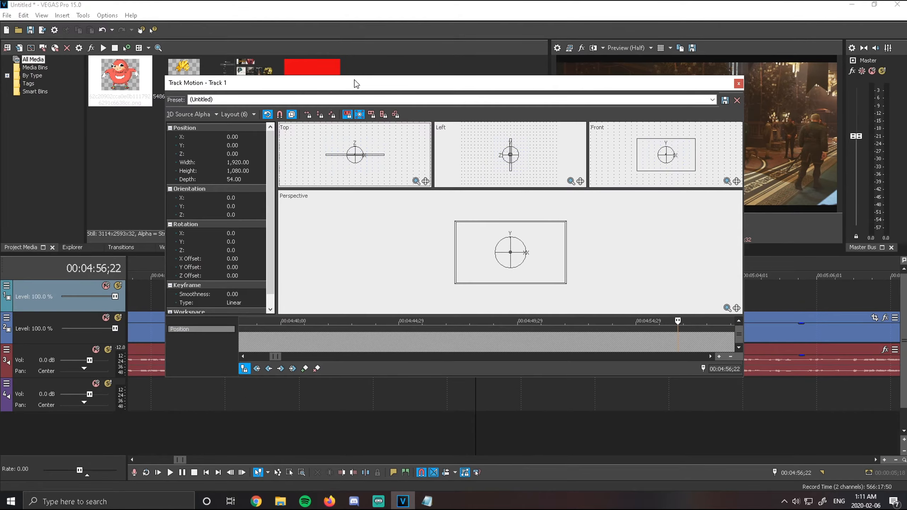
{"action": "left_click_drag", "start_coordinate": [416, 89], "coordinate": [244, 100]}
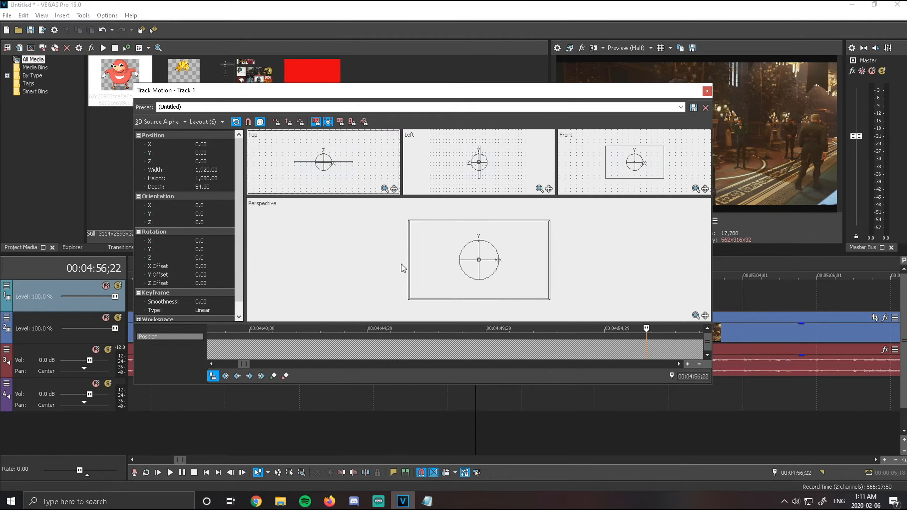
Step: Delete every Position keyframe except the first in the character event's Event Pan/Crop, then return to the first keyframe and close it
{"action": "scroll", "coordinate": [401, 267], "scroll_direction": "up", "scroll_amount": 5}
{"action": "left_click_drag", "start_coordinate": [501, 93], "coordinate": [388, 84]}
{"action": "left_click", "coordinate": [424, 101]}
{"action": "left_click", "coordinate": [569, 299]}
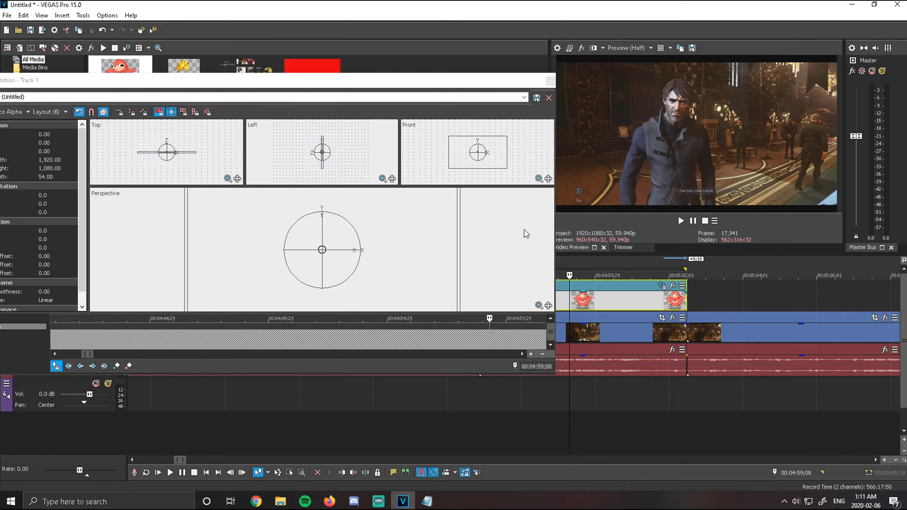
{"action": "left_click_drag", "start_coordinate": [460, 87], "coordinate": [360, 94]}
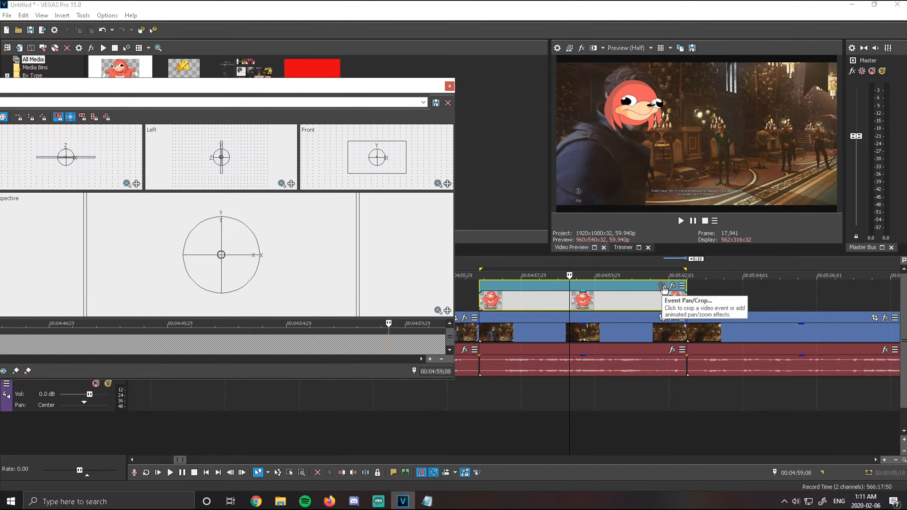
{"action": "left_click", "coordinate": [662, 285]}
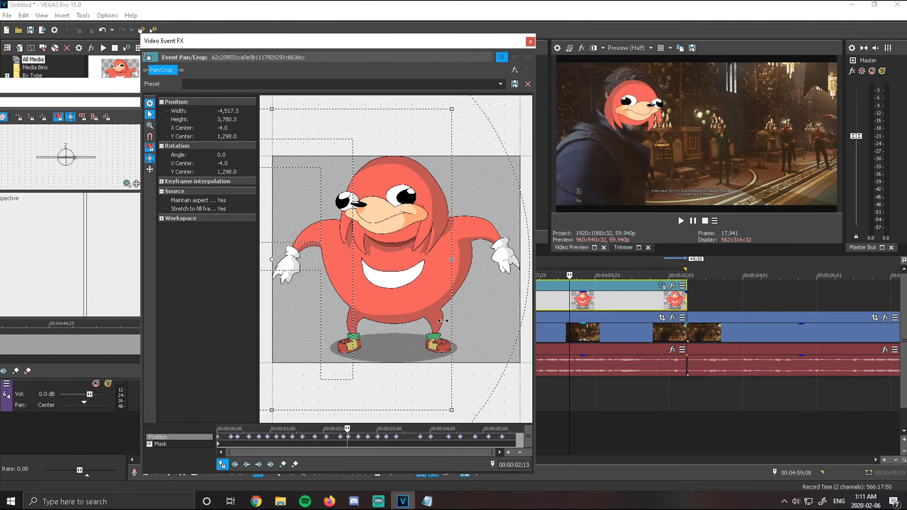
{"action": "right_click", "coordinate": [434, 438]}
{"action": "left_click", "coordinate": [464, 358]}
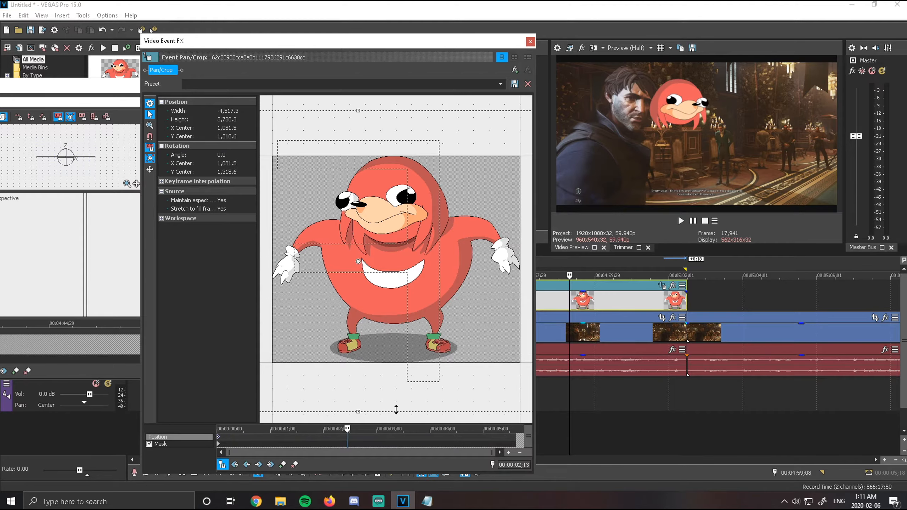
{"action": "left_click", "coordinate": [220, 438]}
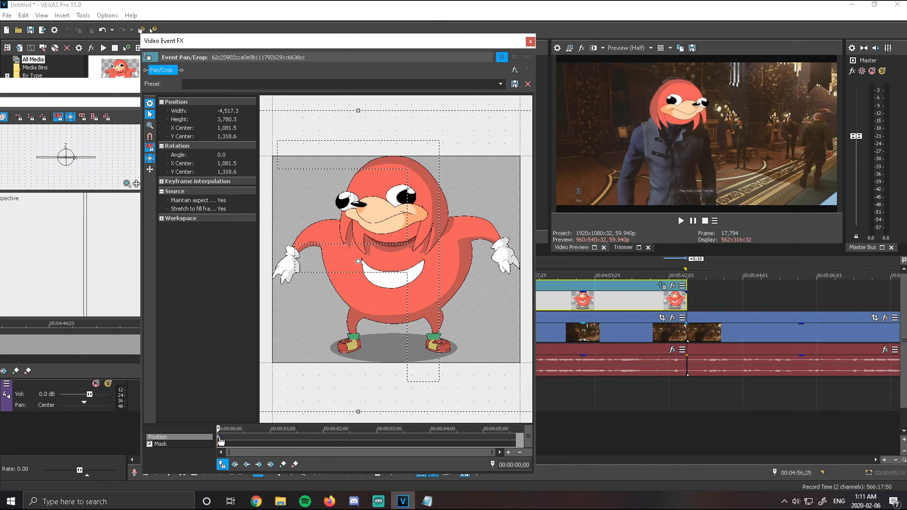
{"action": "left_click", "coordinate": [531, 43]}
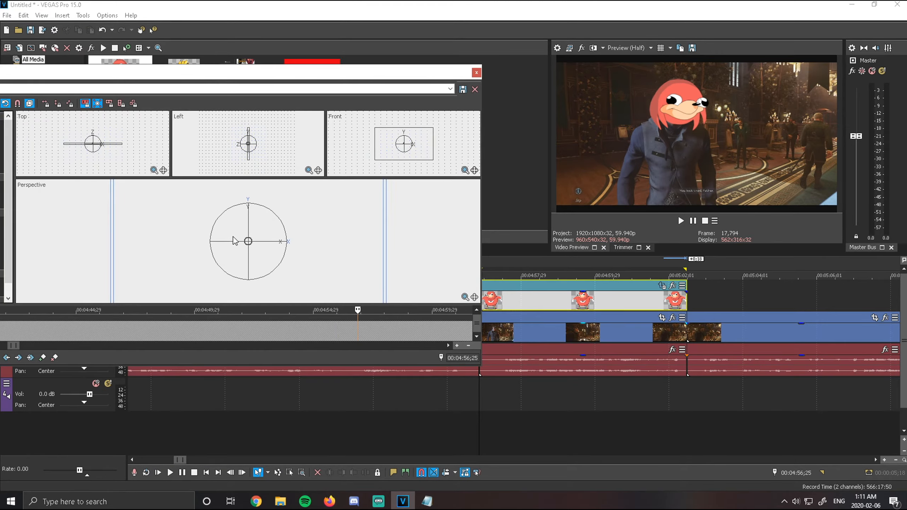
Step: Rotate the head in 3D in Track Motion's Perspective view so that it turns with the man's face at the event's start
{"action": "left_click_drag", "start_coordinate": [237, 242], "coordinate": [272, 225]}
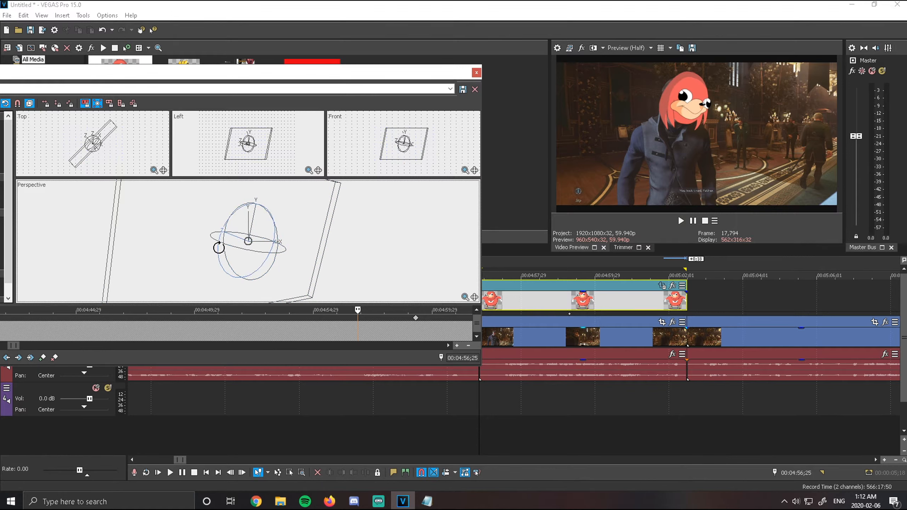
{"action": "mouse_move", "coordinate": [219, 247]}
{"action": "left_mouse_down"}
{"action": "mouse_move", "coordinate": [223, 235]}
{"action": "mouse_move", "coordinate": [221, 251]}
{"action": "left_mouse_up"}
{"action": "left_click_drag", "start_coordinate": [278, 77], "coordinate": [160, 61]}
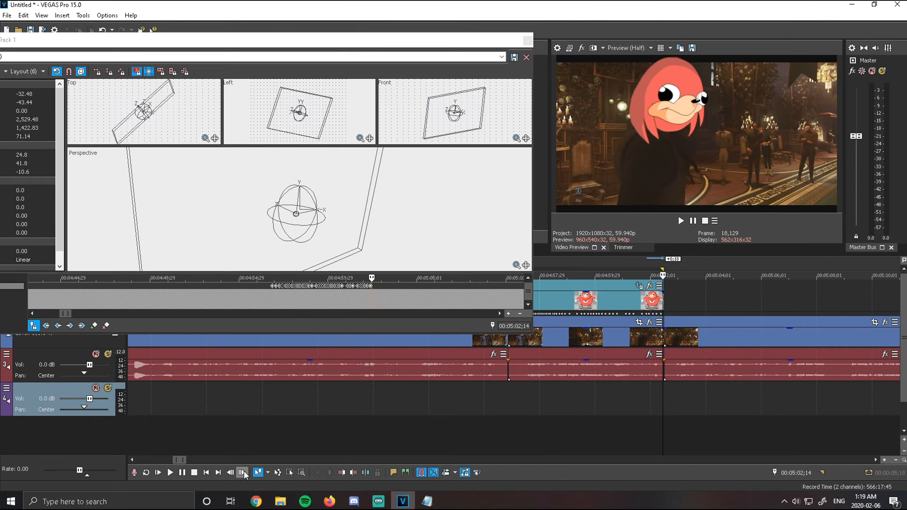
Step: Step frame by frame around the end of the character event to examine where the head's last frame falls
{"action": "left_click", "coordinate": [243, 471]}
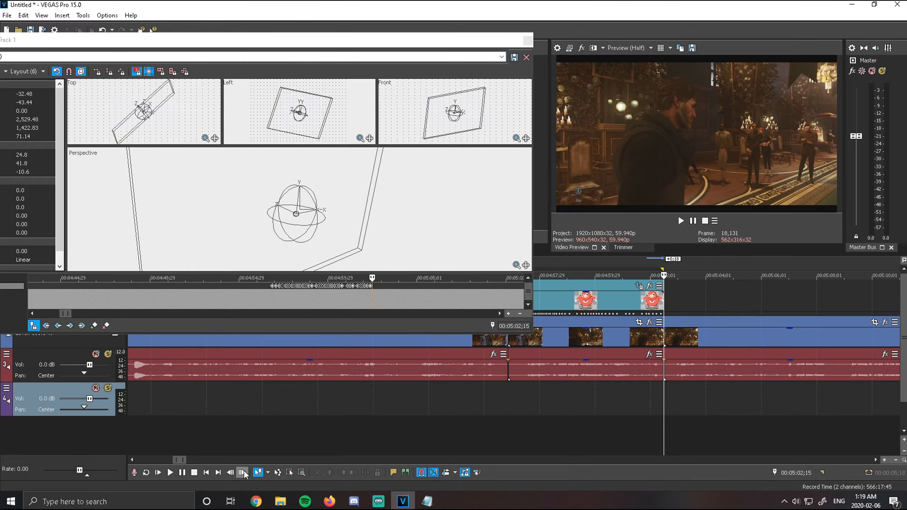
{"action": "left_click", "coordinate": [231, 473]}
{"action": "left_click", "coordinate": [243, 473]}
{"action": "left_click", "coordinate": [233, 473]}
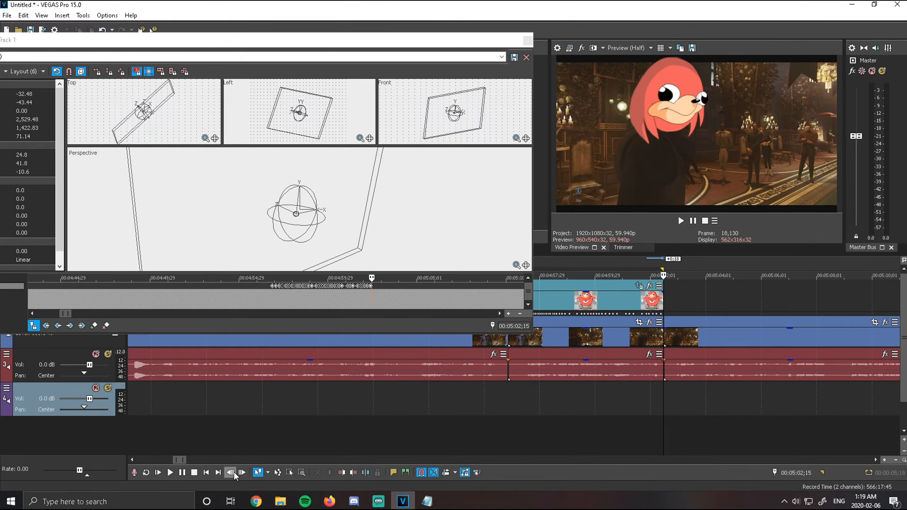
{"action": "left_click", "coordinate": [233, 471]}
{"action": "left_click", "coordinate": [233, 471]}
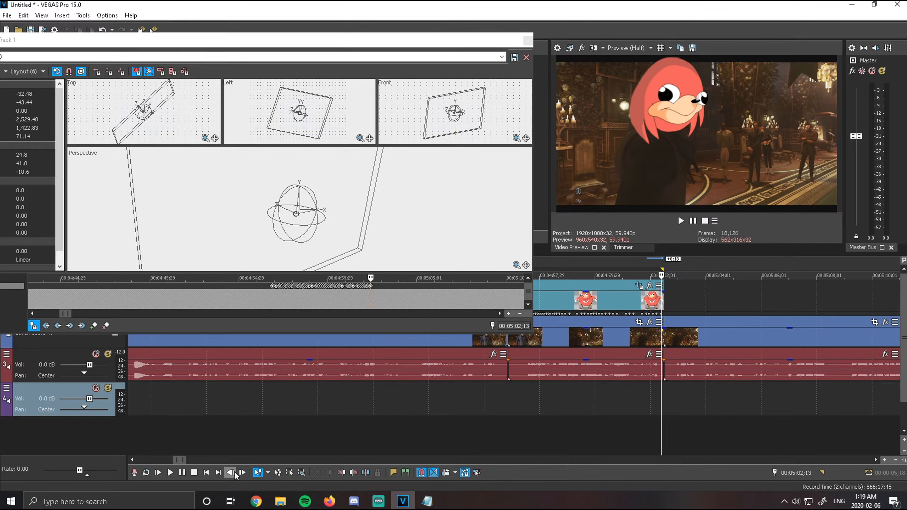
{"action": "left_click", "coordinate": [234, 471]}
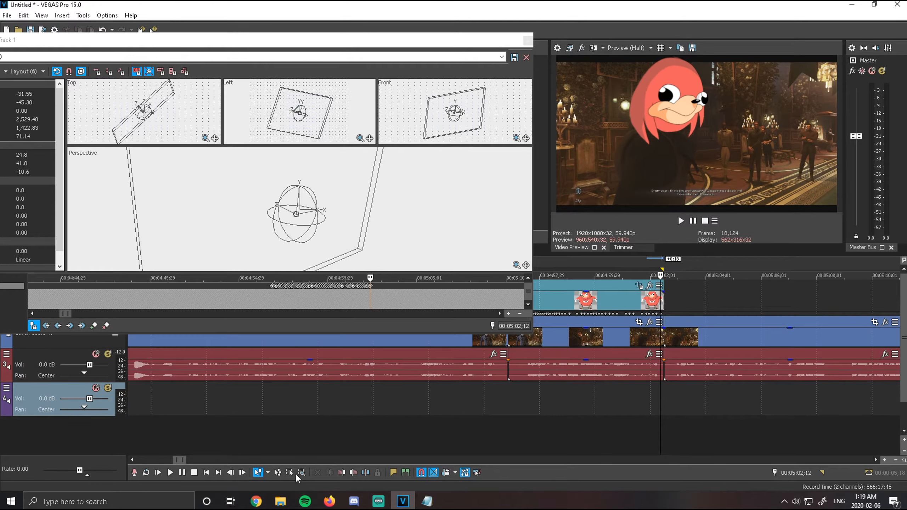
{"action": "left_click", "coordinate": [259, 473]}
{"action": "left_click", "coordinate": [664, 297]}
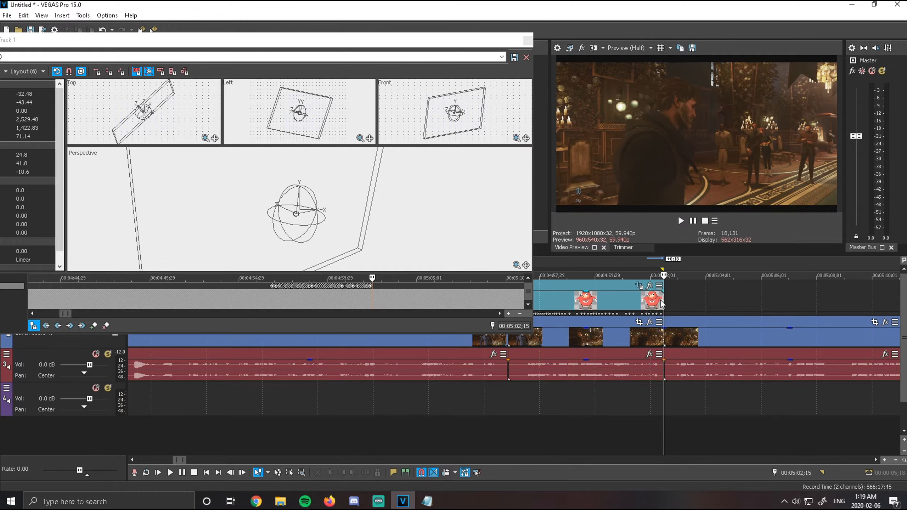
{"action": "left_click", "coordinate": [231, 473]}
Step: Select the time range spanning the character event and close the Track Motion window
{"action": "mouse_move", "coordinate": [341, 198]}
{"action": "left_mouse_down"}
{"action": "mouse_move", "coordinate": [415, 191]}
{"action": "mouse_move", "coordinate": [305, 201]}
{"action": "mouse_move", "coordinate": [355, 199]}
{"action": "mouse_move", "coordinate": [341, 197]}
{"action": "mouse_move", "coordinate": [352, 207]}
{"action": "mouse_move", "coordinate": [345, 193]}
{"action": "left_mouse_up"}
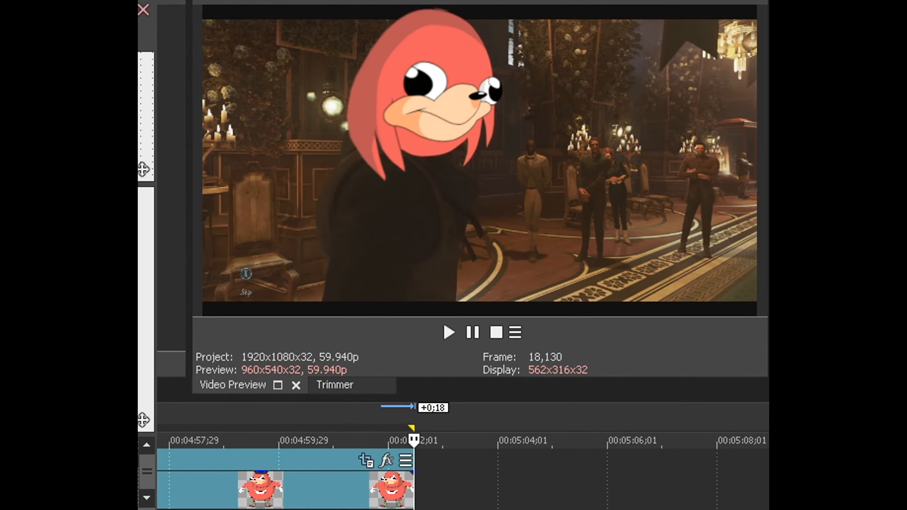
{"action": "left_click_drag", "start_coordinate": [262, 473], "coordinate": [271, 497]}
{"action": "left_click_drag", "start_coordinate": [468, 380], "coordinate": [469, 362]}
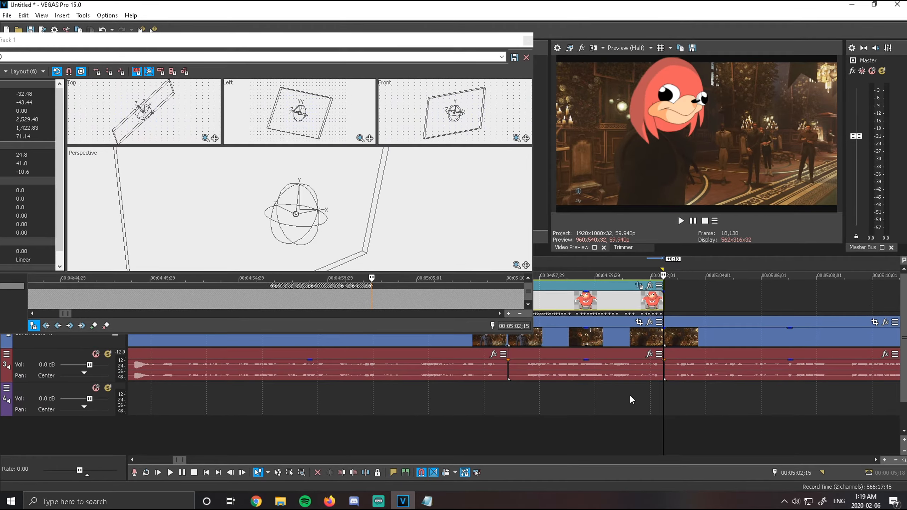
{"action": "left_click_drag", "start_coordinate": [632, 394], "coordinate": [663, 395]}
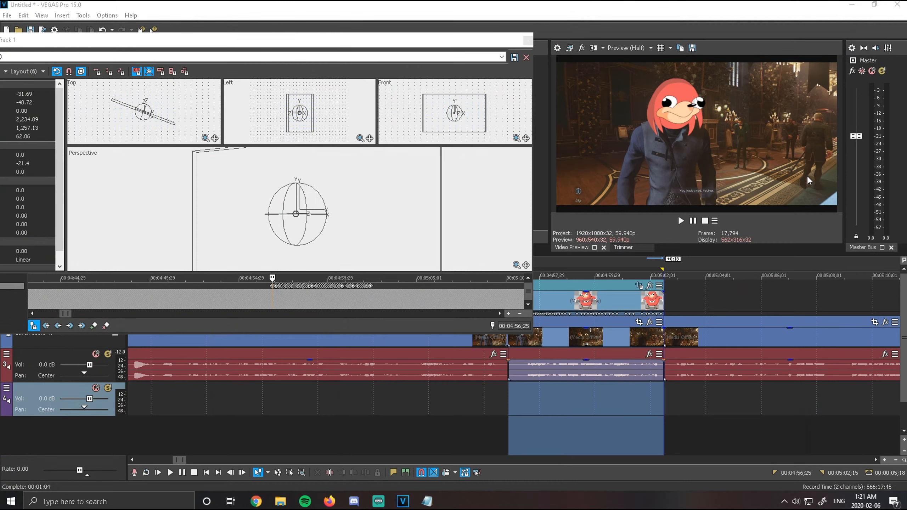
{"action": "left_click", "coordinate": [528, 40]}
Step: Add the super-saiyan-hair image to the character's video track, a short distance after the character event
{"action": "scroll", "coordinate": [409, 283], "scroll_direction": "down", "scroll_amount": 10}
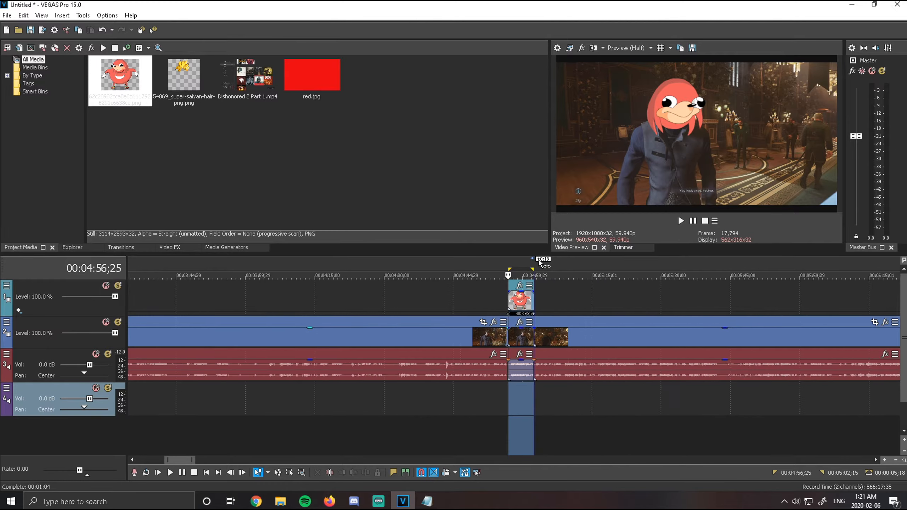
{"action": "left_click", "coordinate": [492, 306]}
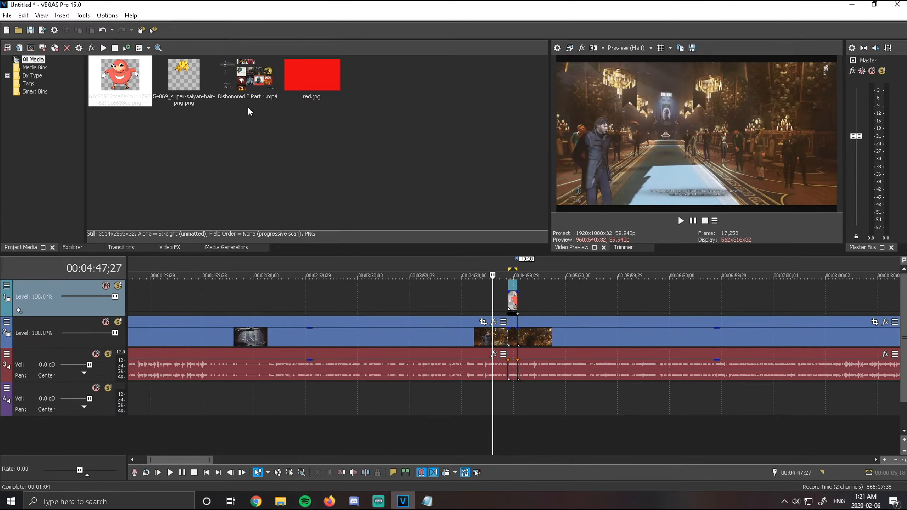
{"action": "left_click_drag", "start_coordinate": [184, 77], "coordinate": [536, 305]}
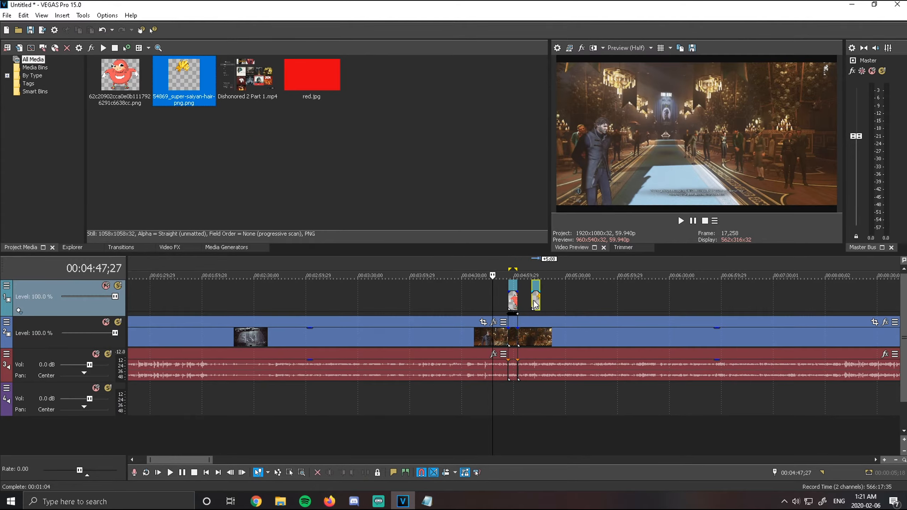
{"action": "left_click", "coordinate": [514, 302]}
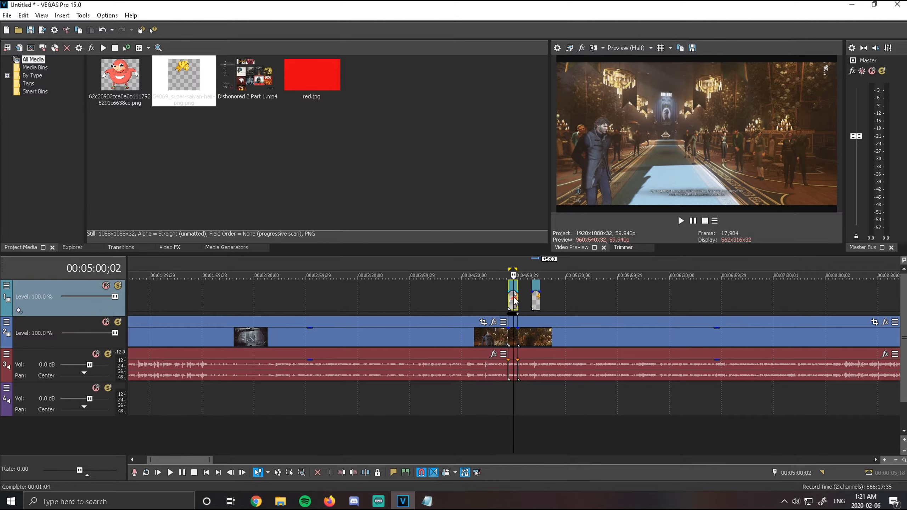
{"action": "left_click", "coordinate": [534, 297]}
{"action": "scroll", "coordinate": [536, 298], "scroll_direction": "up", "scroll_amount": 5}
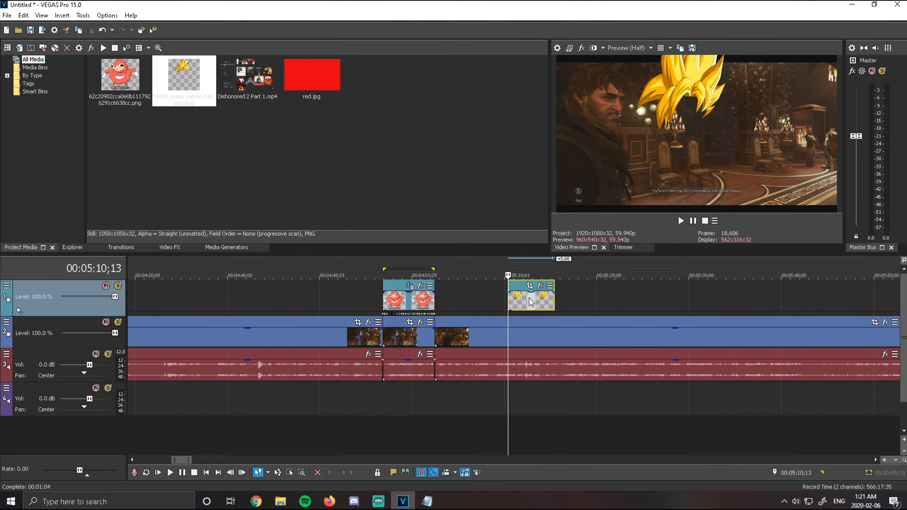
{"action": "left_click", "coordinate": [528, 297]}
{"action": "left_click", "coordinate": [519, 299]}
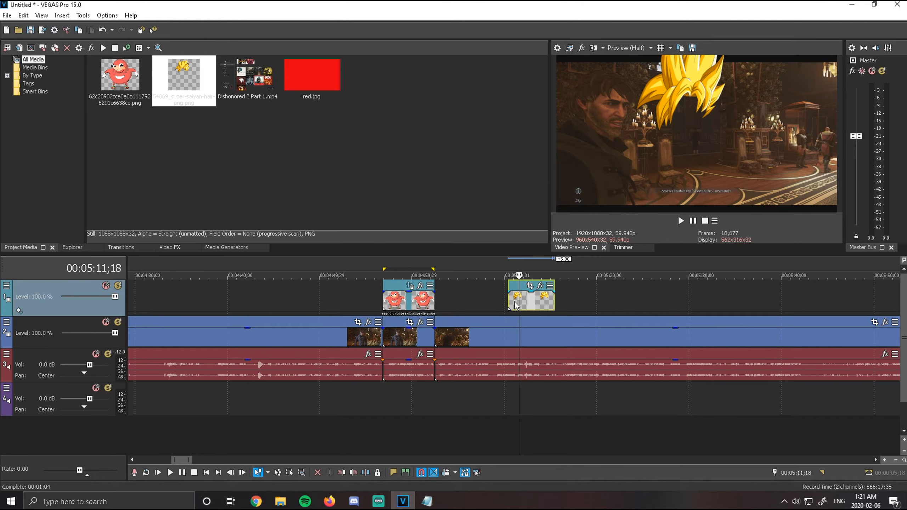
Step: Insert a new video track above the character track and shift the hair event slightly earlier
{"action": "right_click", "coordinate": [87, 302]}
{"action": "left_click", "coordinate": [109, 326]}
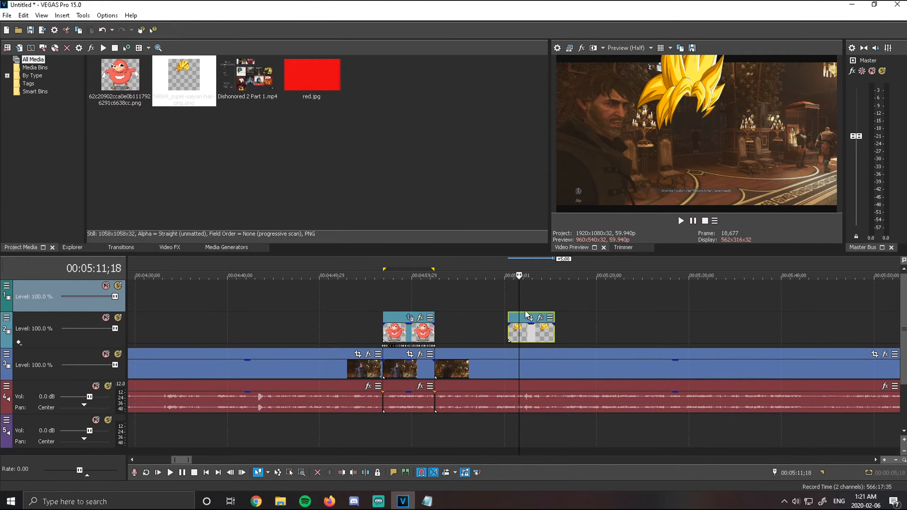
{"action": "left_click_drag", "start_coordinate": [527, 323], "coordinate": [510, 335]}
{"action": "left_click", "coordinate": [524, 335]}
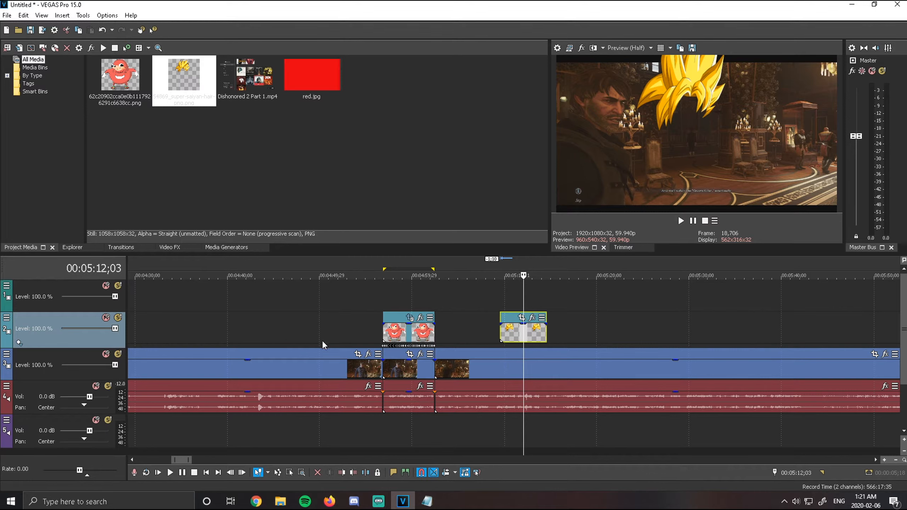
Step: Move the hair event onto the empty top video track, slightly after the character event in time
{"action": "left_click", "coordinate": [455, 333]}
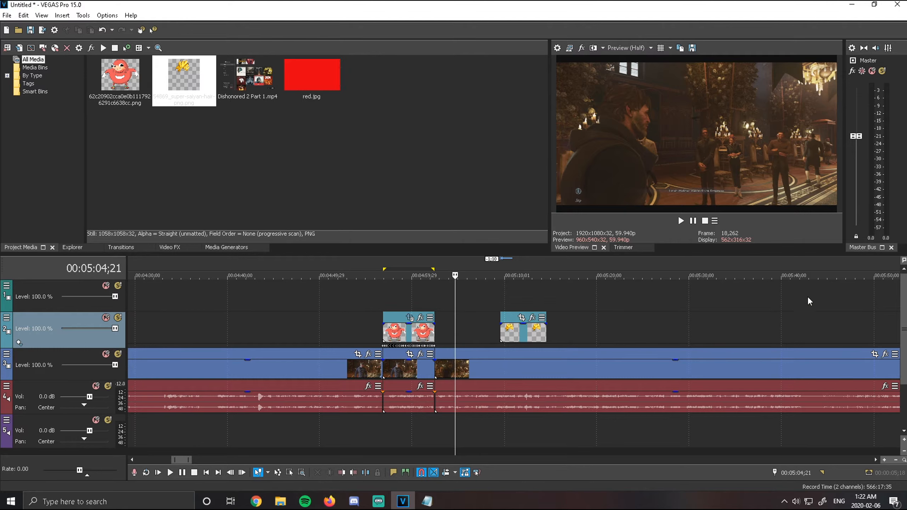
{"action": "left_click", "coordinate": [503, 333]}
{"action": "left_click_drag", "start_coordinate": [512, 333], "coordinate": [462, 301]}
{"action": "left_click", "coordinate": [539, 331]}
{"action": "scroll", "coordinate": [539, 331], "scroll_direction": "up", "scroll_amount": 1}
{"action": "left_click", "coordinate": [478, 303]}
Step: Check the Effect Animation and Masking Animation entries in Notepad's Vegas Animation List, and return to VEGAS Pro
{"action": "left_click", "coordinate": [427, 501]}
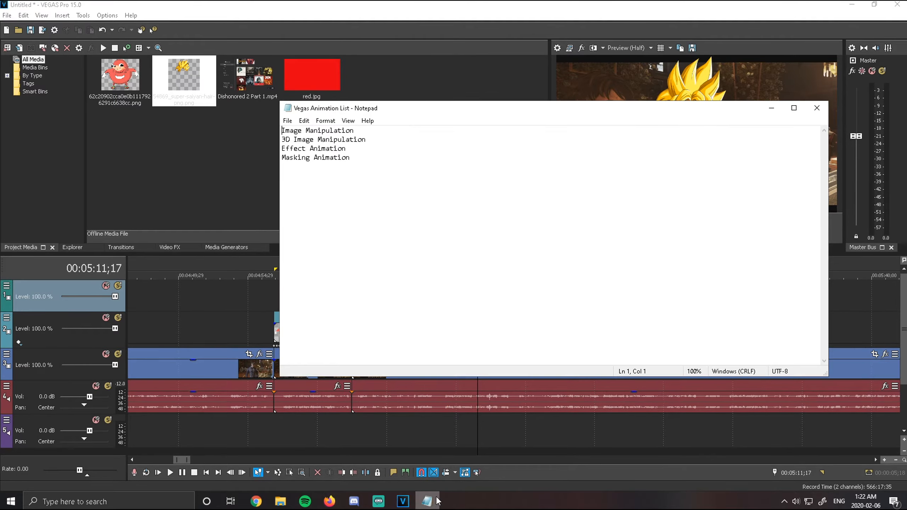
{"action": "left_click_drag", "start_coordinate": [282, 157], "coordinate": [294, 157]}
{"action": "left_click_drag", "start_coordinate": [347, 149], "coordinate": [289, 148]}
{"action": "left_click", "coordinate": [771, 107]}
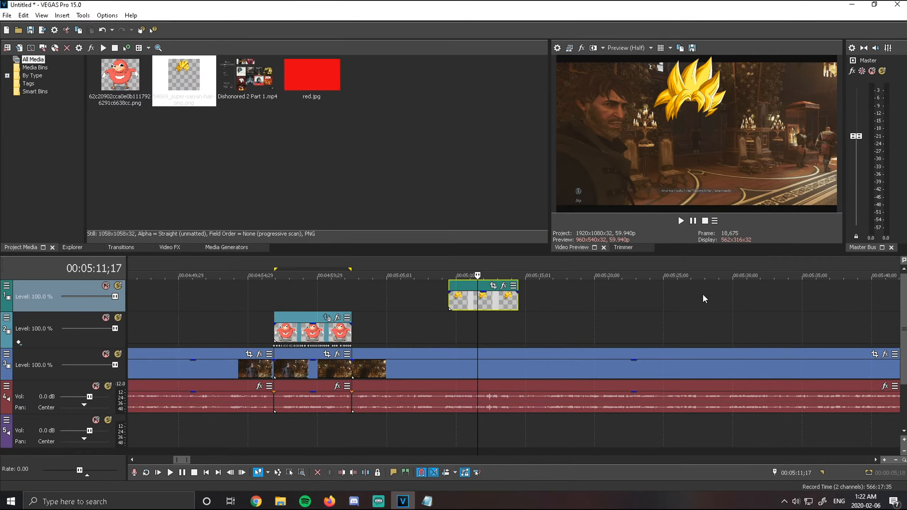
Step: Add a (Legacy) Text generator with the Soft Shadow preset to the character's video track at the end of the gameplay clip
{"action": "scroll", "coordinate": [657, 340], "scroll_direction": "down", "scroll_amount": 8}
{"action": "scroll", "coordinate": [656, 340], "scroll_direction": "down", "scroll_amount": 2}
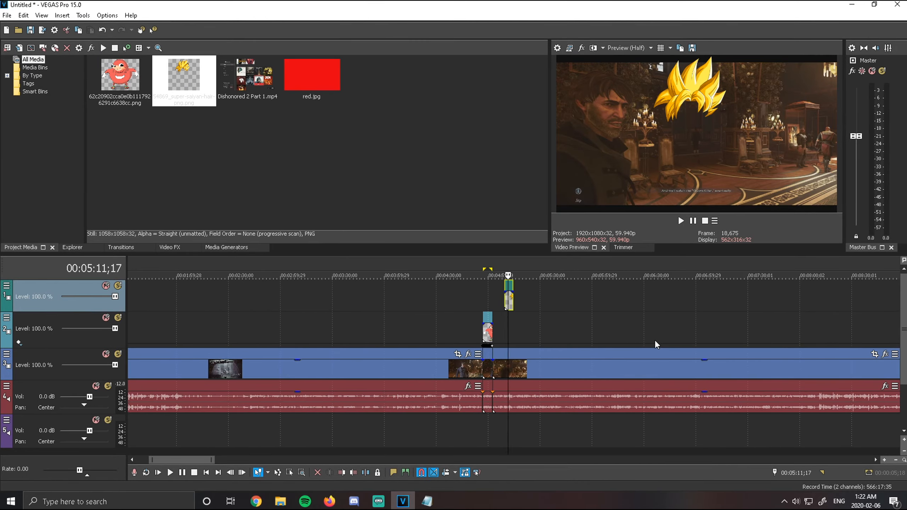
{"action": "left_click", "coordinate": [892, 341]}
{"action": "left_click", "coordinate": [121, 247]}
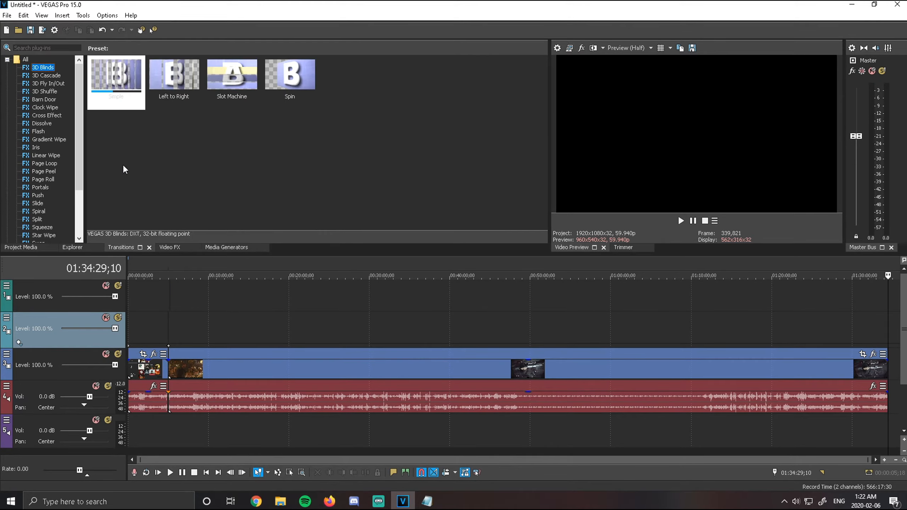
{"action": "left_click", "coordinate": [225, 247]}
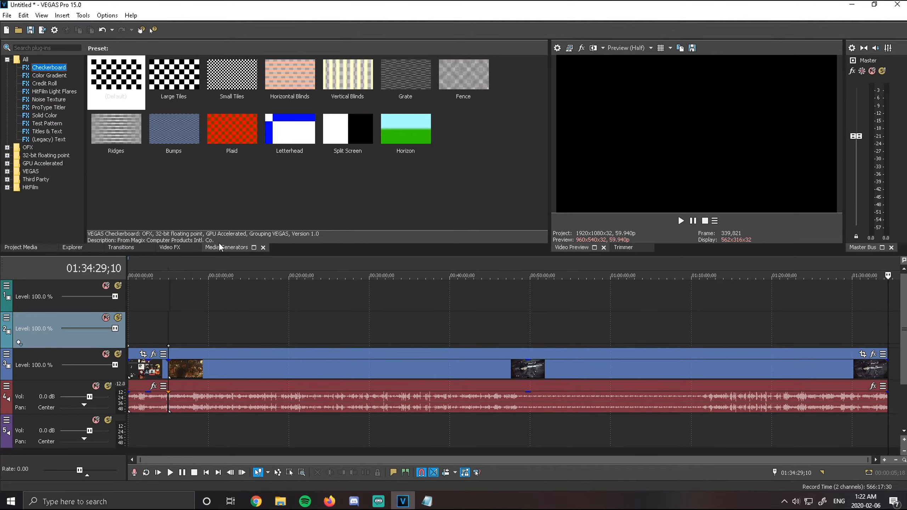
{"action": "left_click", "coordinate": [57, 140]}
{"action": "left_click_drag", "start_coordinate": [294, 75], "coordinate": [887, 322]}
Step: Replace the sample text with TEST and move the text event to the top video track, starting at the gameplay clip's end
{"action": "left_click", "coordinate": [326, 167]}
{"action": "key", "text": "ctrl+a"}
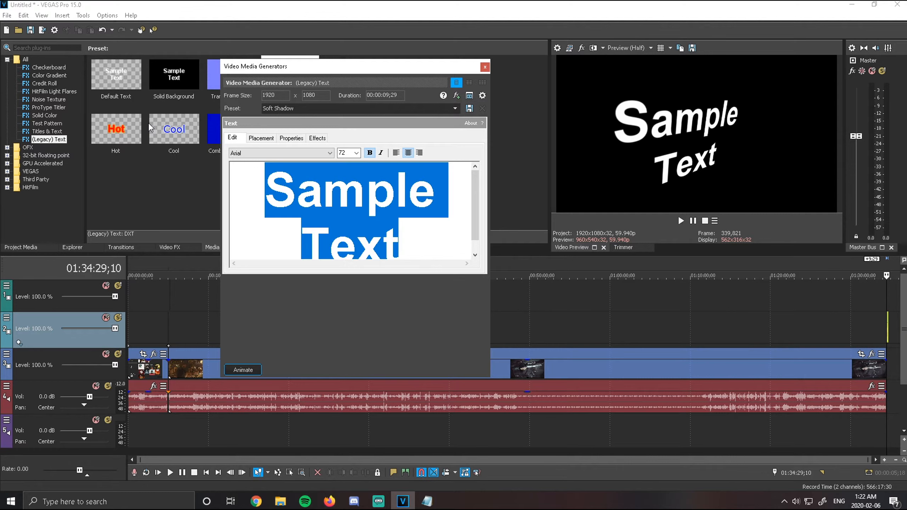
{"action": "type", "text": "TEST"}
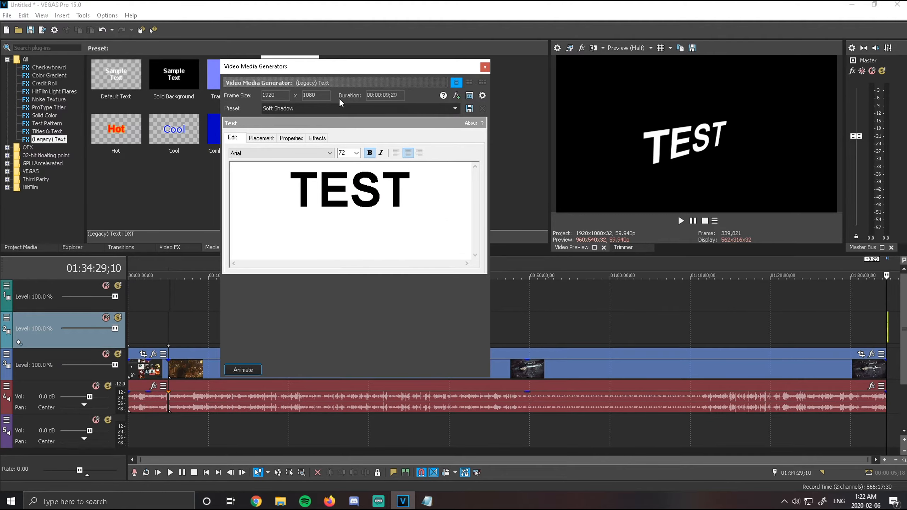
{"action": "left_click", "coordinate": [486, 71]}
{"action": "scroll", "coordinate": [840, 315], "scroll_direction": "up", "scroll_amount": 10}
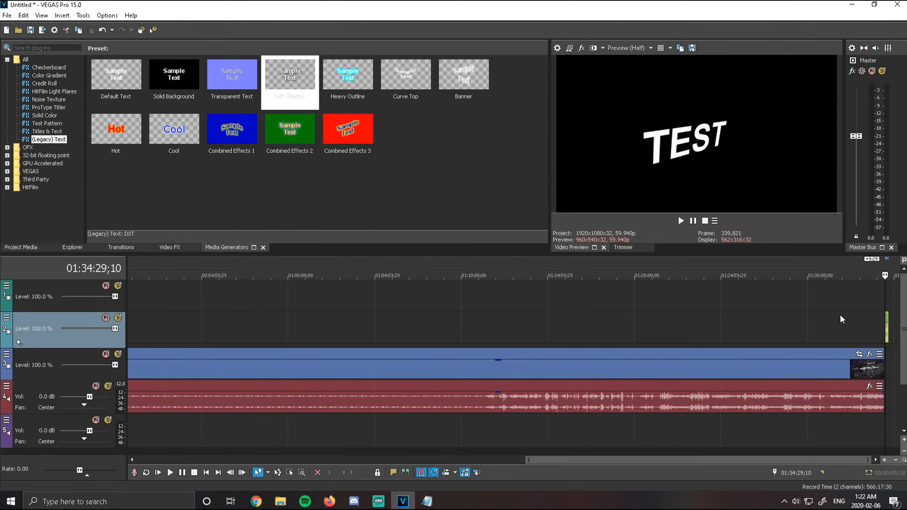
{"action": "left_click_drag", "start_coordinate": [838, 335], "coordinate": [798, 306]}
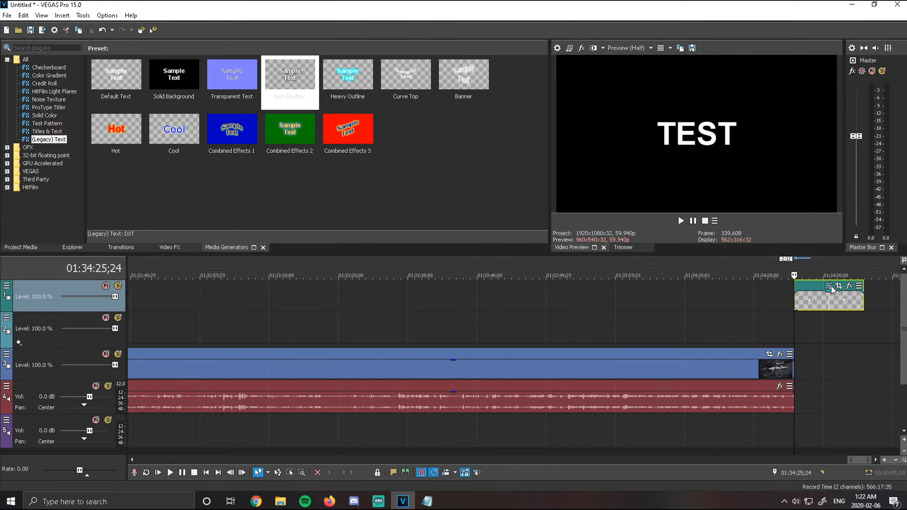
Step: Add the Rays video effect to the TEST text event
{"action": "left_click", "coordinate": [849, 285]}
{"action": "left_click", "coordinate": [733, 151]}
{"action": "left_click", "coordinate": [733, 121]}
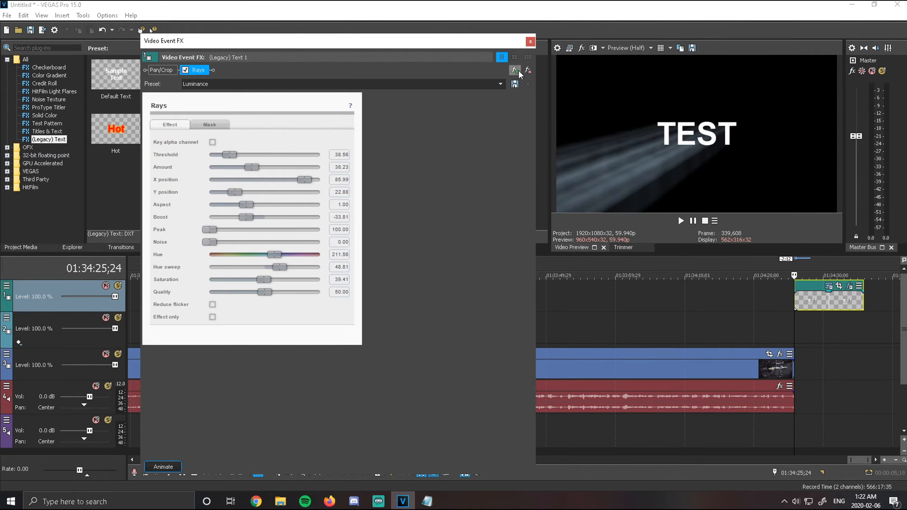
Step: Show the keyframe timeline of the TEST text's Rays effect and select the starting keyframe
{"action": "left_click", "coordinate": [519, 70]}
{"action": "left_click", "coordinate": [749, 108]}
{"action": "left_click_drag", "start_coordinate": [417, 40], "coordinate": [465, 38]}
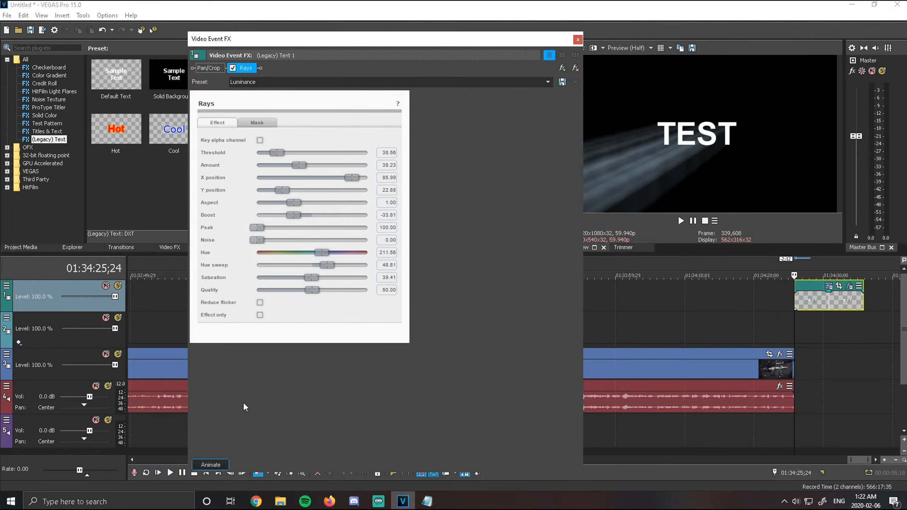
{"action": "left_click", "coordinate": [222, 466]}
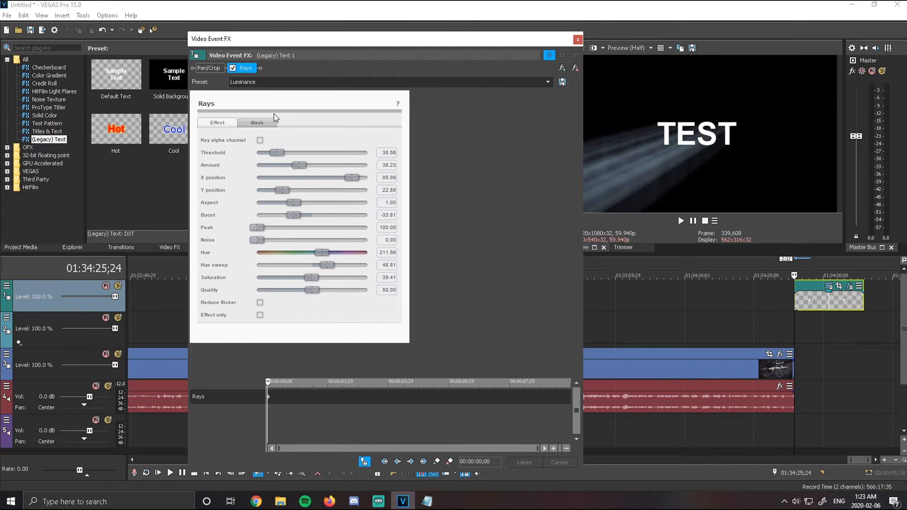
{"action": "left_click", "coordinate": [270, 397]}
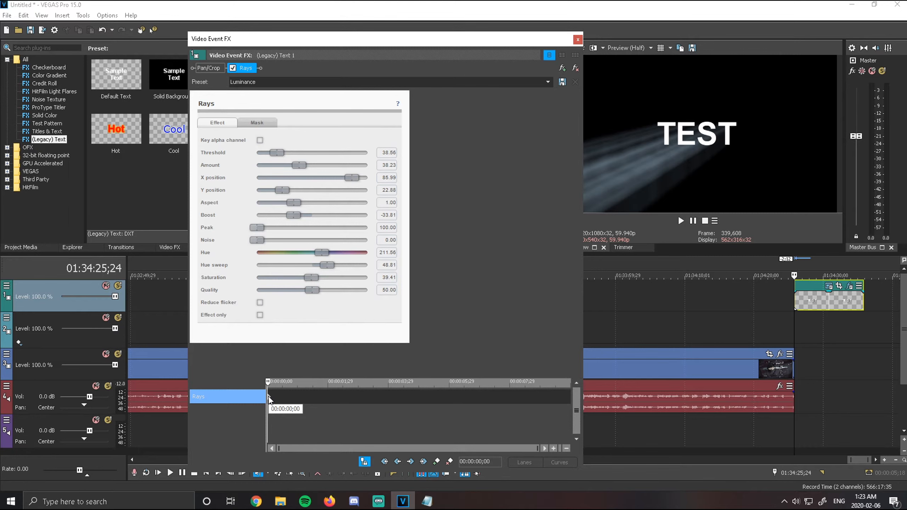
Step: Set the starting Rays values to Amount 26.24, X position 100, Y position 35.10, Boost -77.25 and Hue 0
{"action": "left_click_drag", "start_coordinate": [305, 165], "coordinate": [275, 166]}
{"action": "left_click_drag", "start_coordinate": [350, 177], "coordinate": [374, 178]}
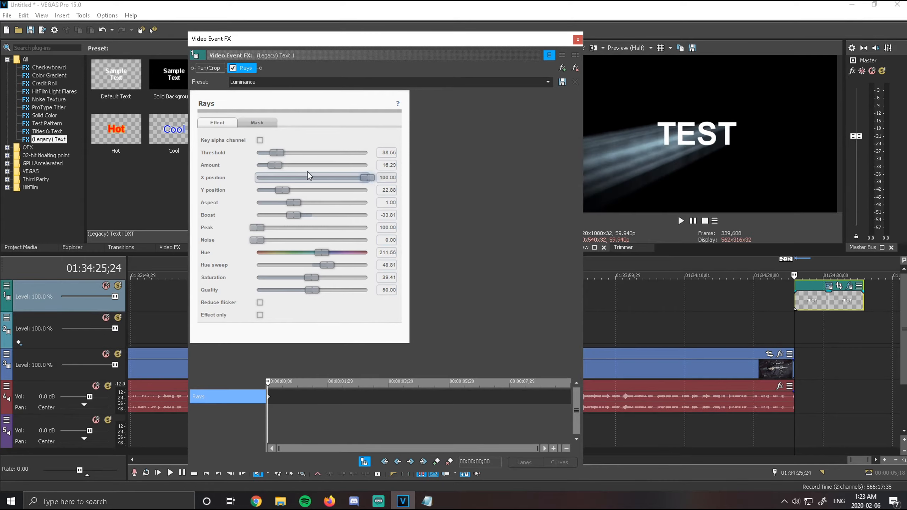
{"action": "mouse_move", "coordinate": [280, 165]}
{"action": "left_mouse_down"}
{"action": "mouse_move", "coordinate": [271, 166]}
{"action": "mouse_move", "coordinate": [292, 166]}
{"action": "left_mouse_up"}
{"action": "left_click_drag", "start_coordinate": [282, 189], "coordinate": [269, 215]}
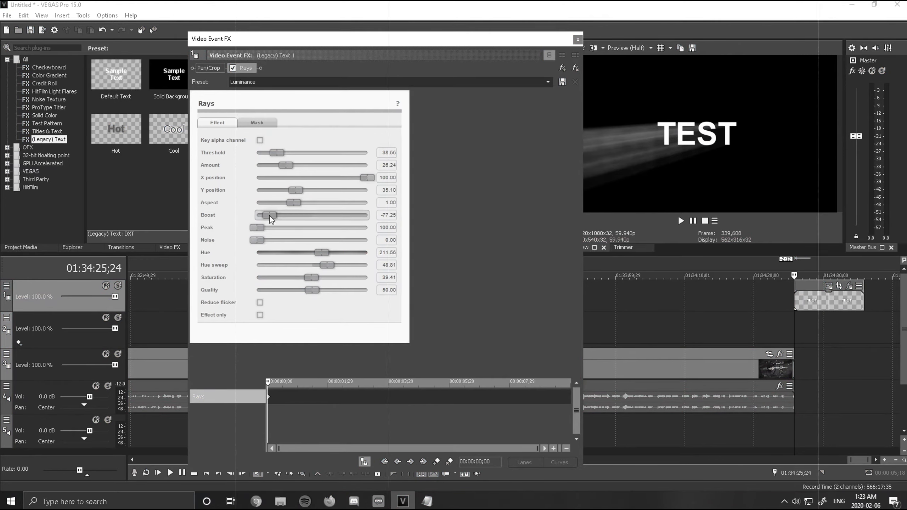
{"action": "left_click_drag", "start_coordinate": [319, 253], "coordinate": [253, 255]}
{"action": "left_click_drag", "start_coordinate": [558, 383], "coordinate": [581, 380]}
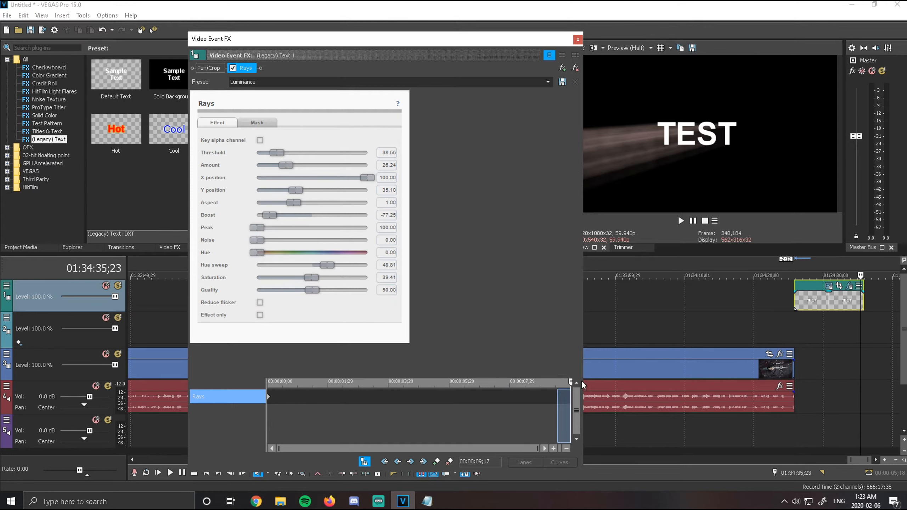
{"action": "double_click", "coordinate": [568, 397]}
{"action": "left_click_drag", "start_coordinate": [569, 385], "coordinate": [583, 382]}
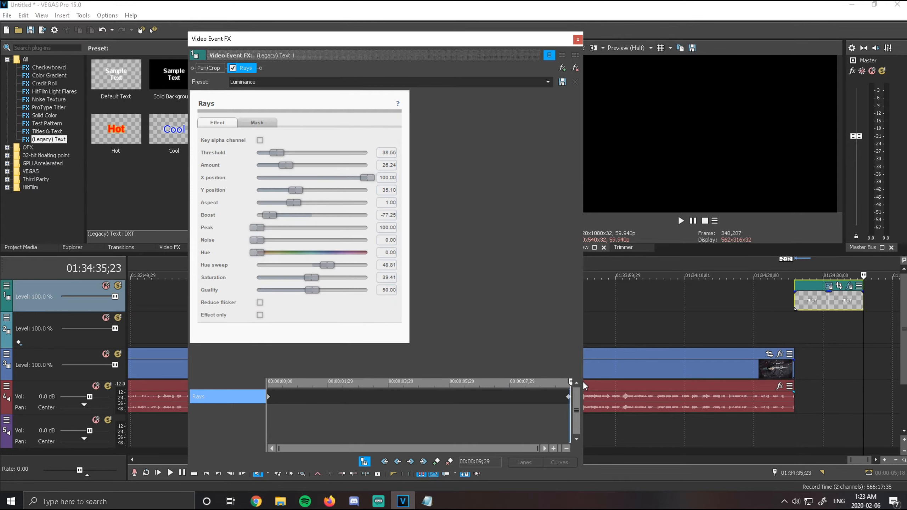
{"action": "right_click", "coordinate": [569, 397]}
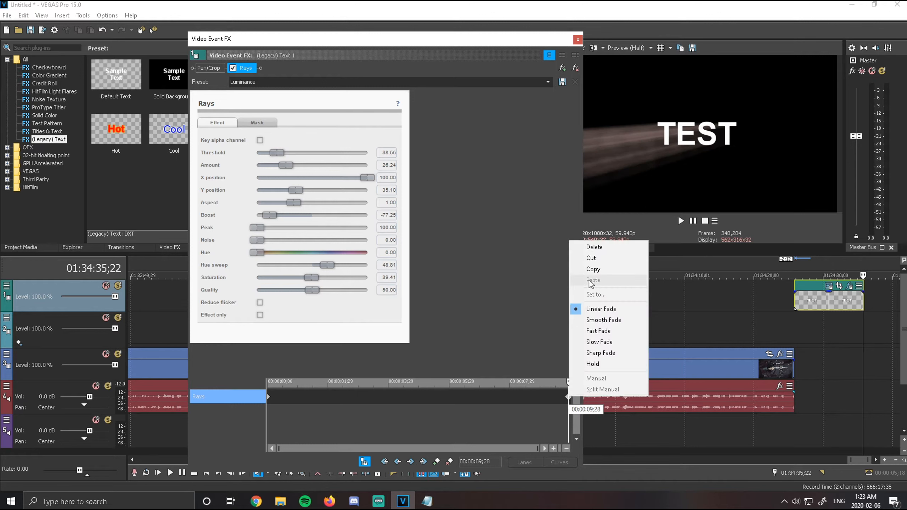
{"action": "left_click", "coordinate": [598, 247]}
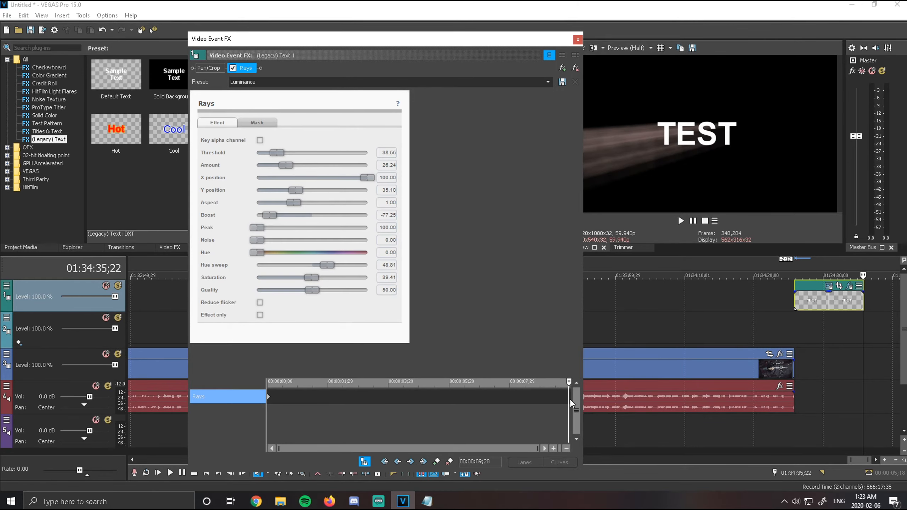
Step: At the text event's last frame, set Rays to X position 0, Boost 36.77, Hue 245.97 and Saturation 80
{"action": "left_click", "coordinate": [570, 398]}
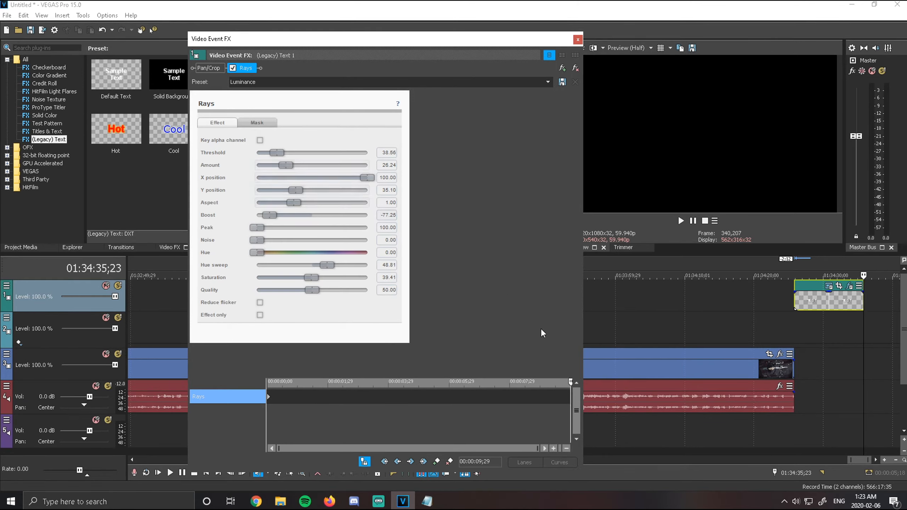
{"action": "left_click", "coordinate": [230, 473]}
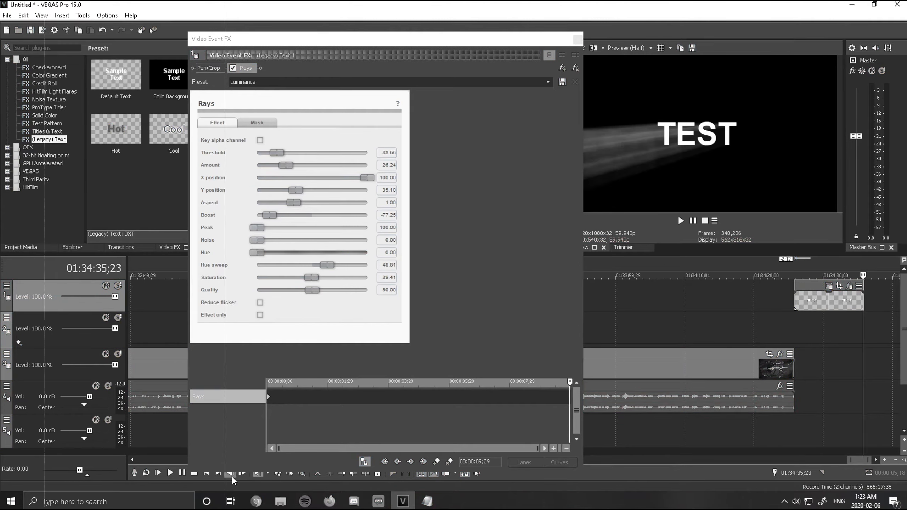
{"action": "left_click_drag", "start_coordinate": [368, 178], "coordinate": [256, 180]}
{"action": "left_click_drag", "start_coordinate": [265, 217], "coordinate": [326, 217]}
{"action": "left_click_drag", "start_coordinate": [258, 253], "coordinate": [368, 278]}
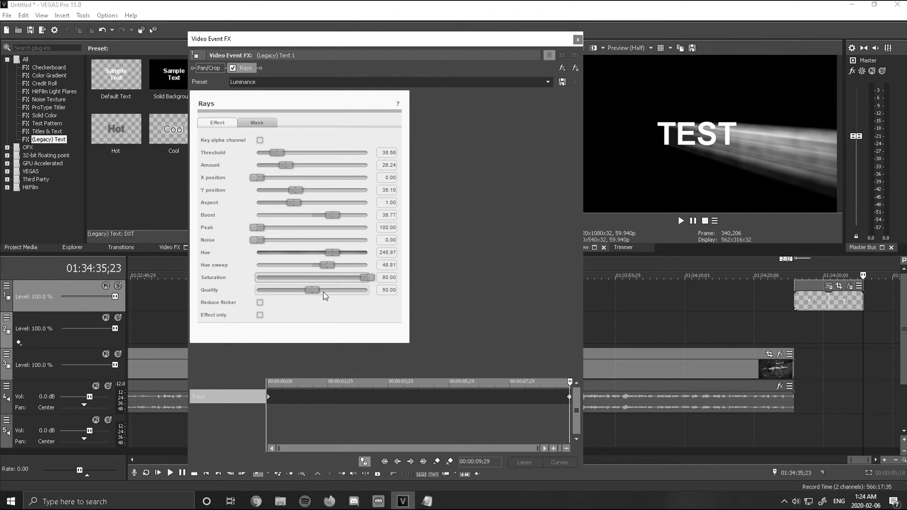
Step: Play the Rays animation from the start of the TEST text event
{"action": "left_click", "coordinate": [793, 318]}
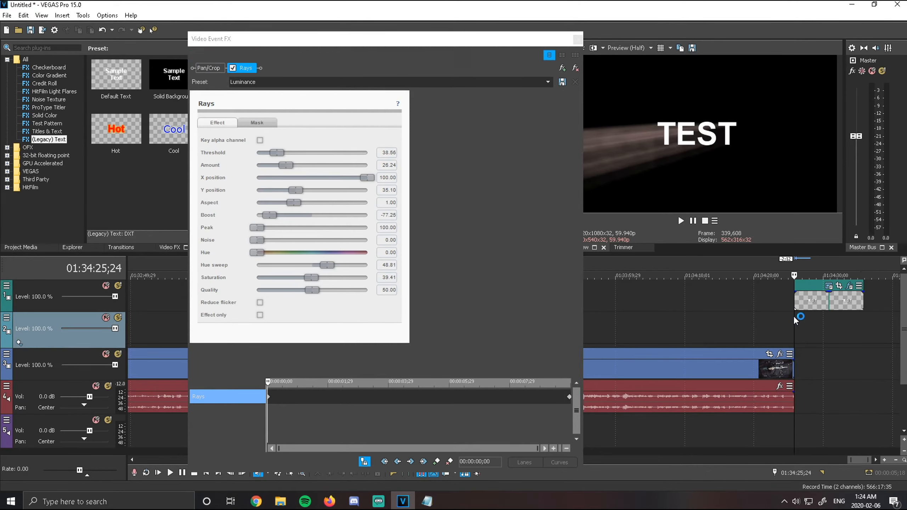
{"action": "left_click", "coordinate": [678, 222]}
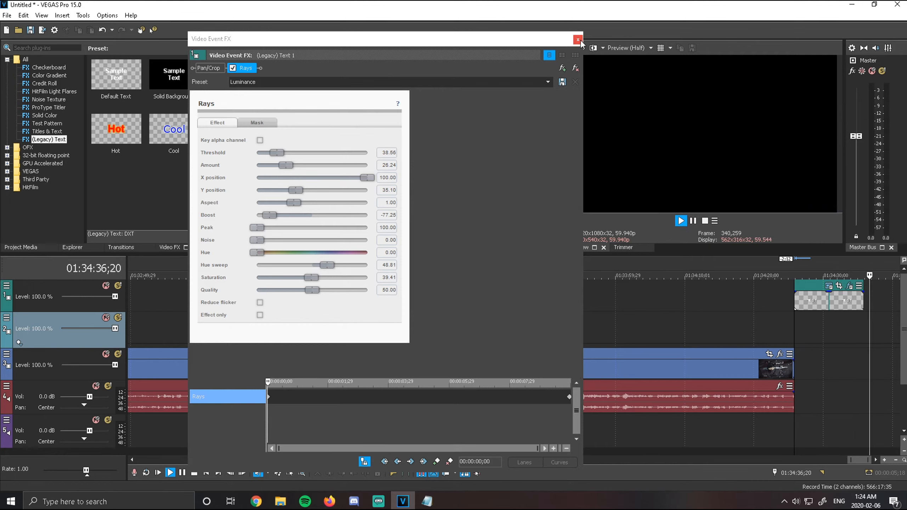
{"action": "key", "text": "space"}
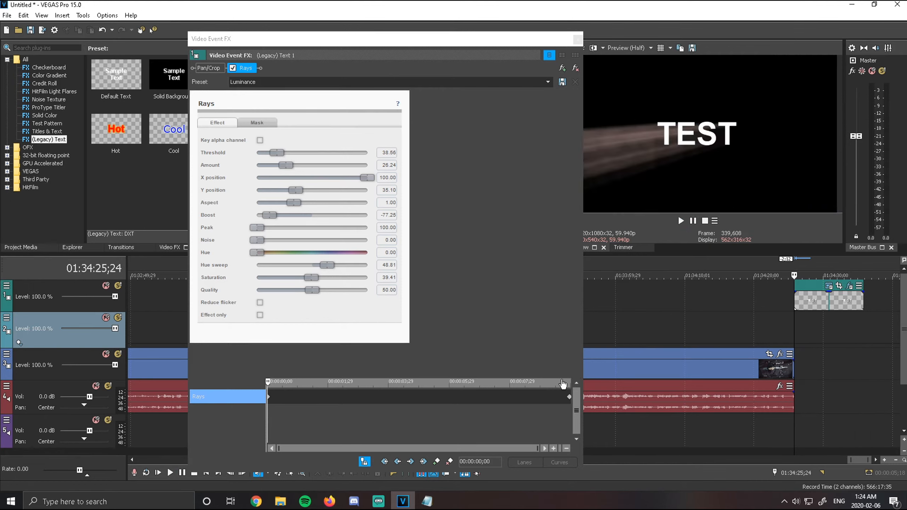
Step: Move the ending Rays keyframe back to about the 4.5-second mark and preview the faster animation
{"action": "left_click_drag", "start_coordinate": [570, 396], "coordinate": [422, 402]}
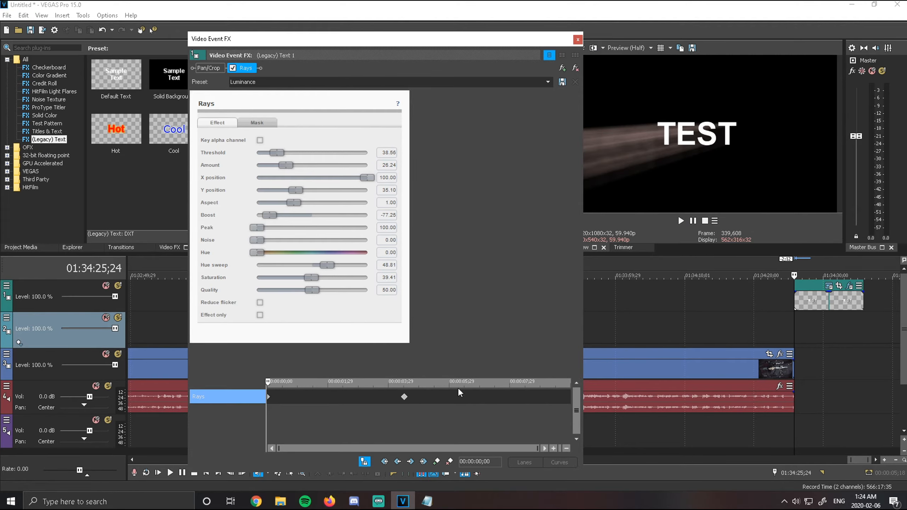
{"action": "left_click", "coordinate": [680, 220]}
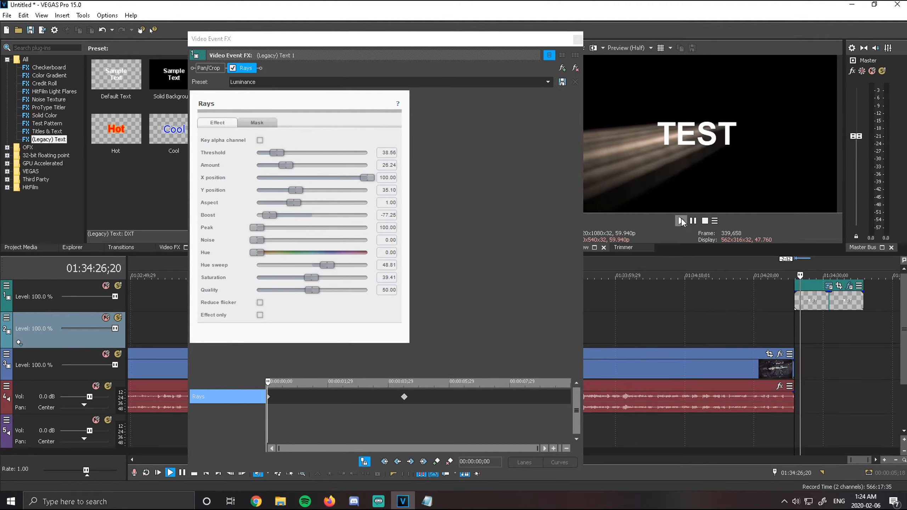
{"action": "left_click", "coordinate": [705, 221]}
Step: Open the Lens Flare effect of the black background event and set its Intensity to 0.286
{"action": "left_click", "coordinate": [562, 68]}
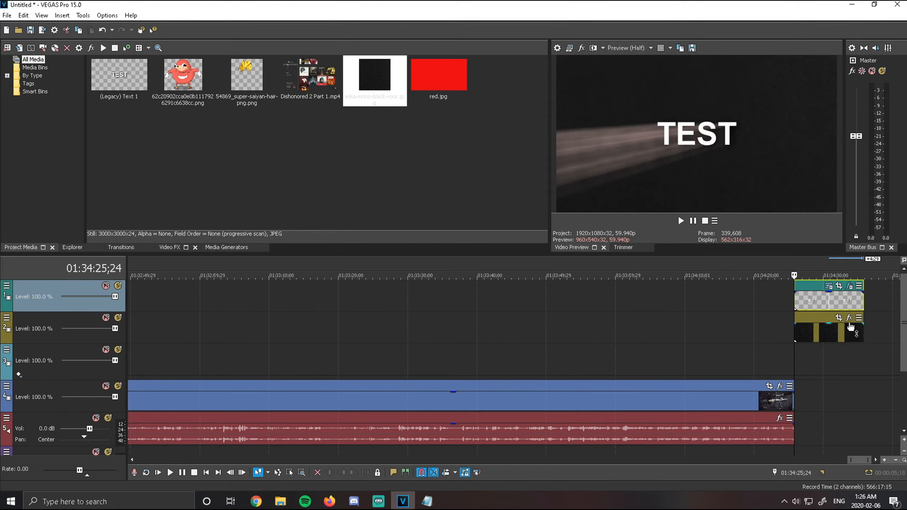
{"action": "left_click", "coordinate": [849, 318]}
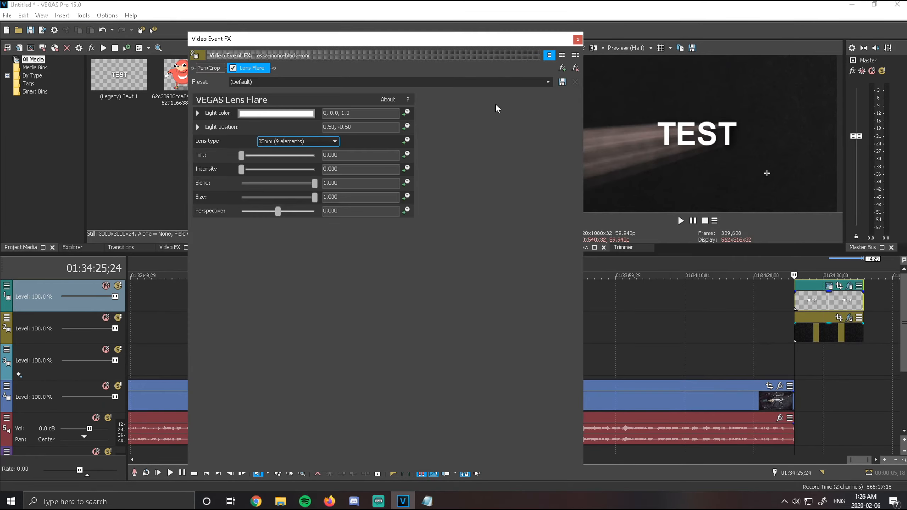
{"action": "mouse_move", "coordinate": [242, 170]}
{"action": "left_mouse_down"}
{"action": "mouse_move", "coordinate": [262, 169]}
{"action": "mouse_move", "coordinate": [253, 170]}
{"action": "left_mouse_up"}
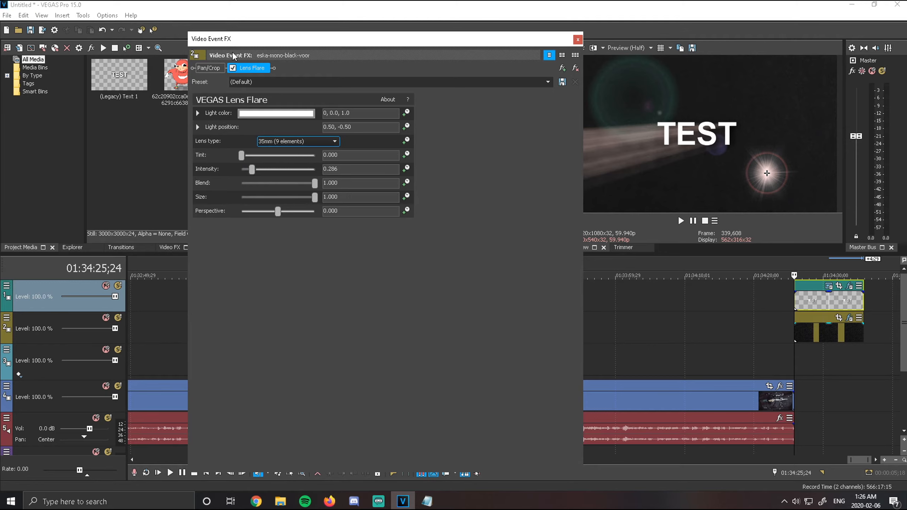
{"action": "left_click_drag", "start_coordinate": [254, 48], "coordinate": [150, 40]}
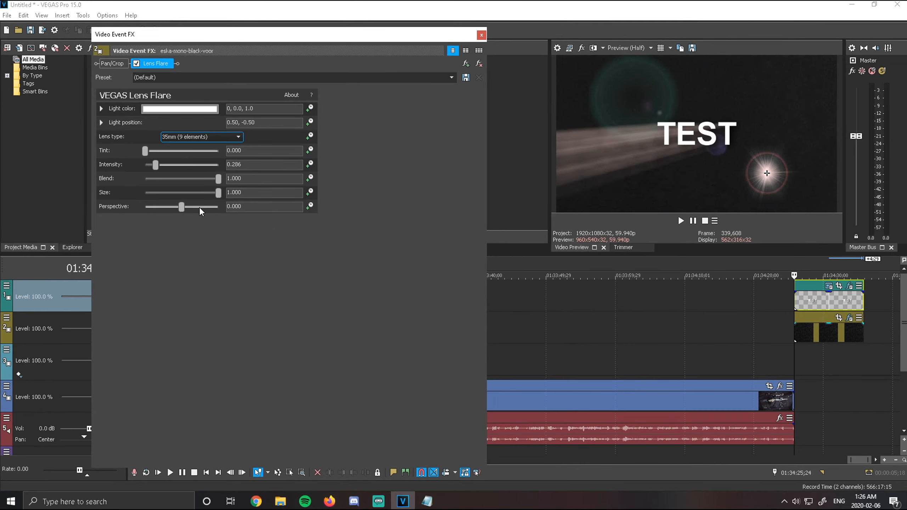
Step: Enable keyframe animation for the Lens Flare's Size, Blend, Tint, Lens type and Light position
{"action": "left_click", "coordinate": [310, 192]}
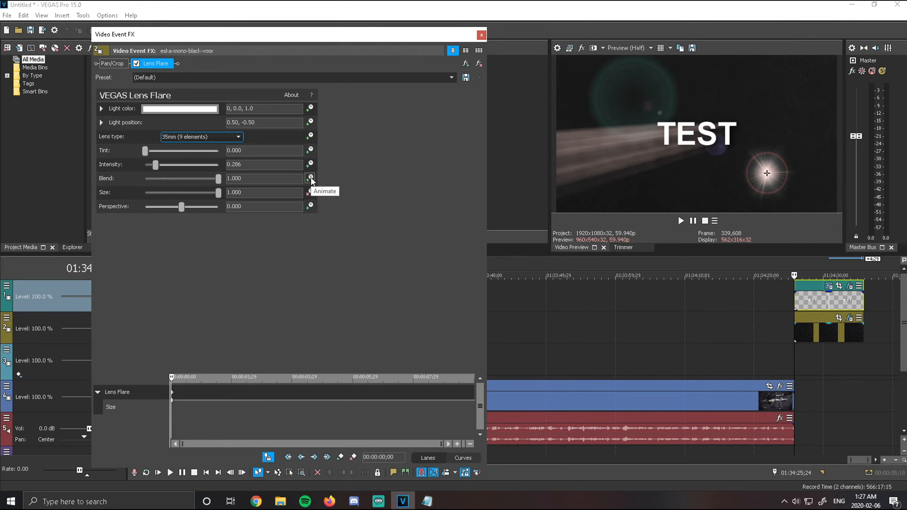
{"action": "left_click", "coordinate": [310, 179]}
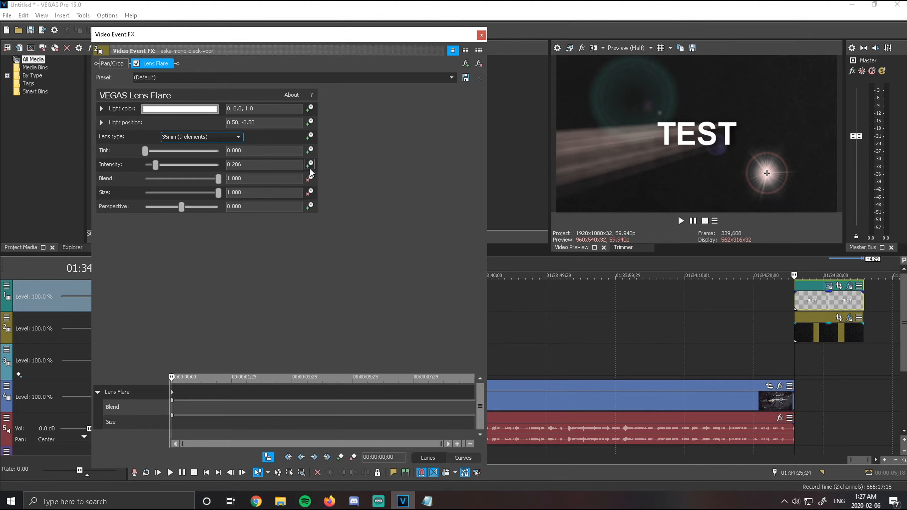
{"action": "left_click", "coordinate": [310, 150]}
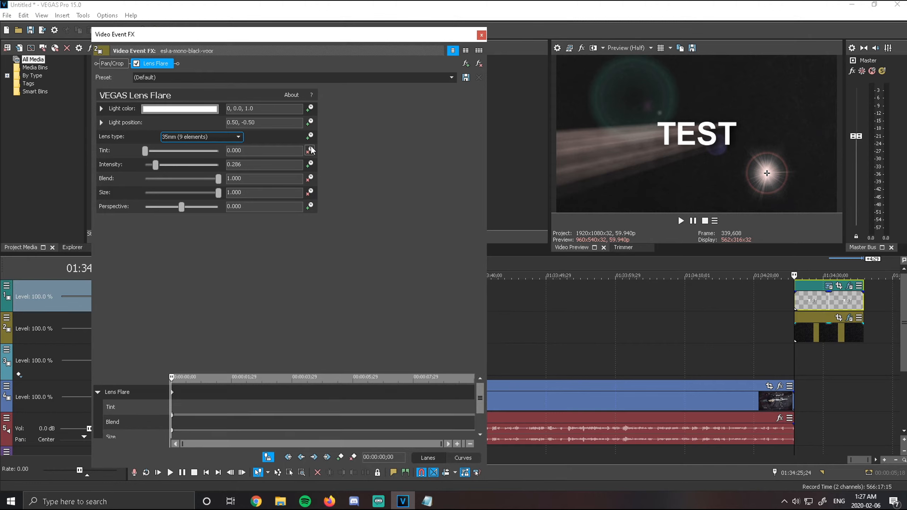
{"action": "left_click", "coordinate": [310, 123]}
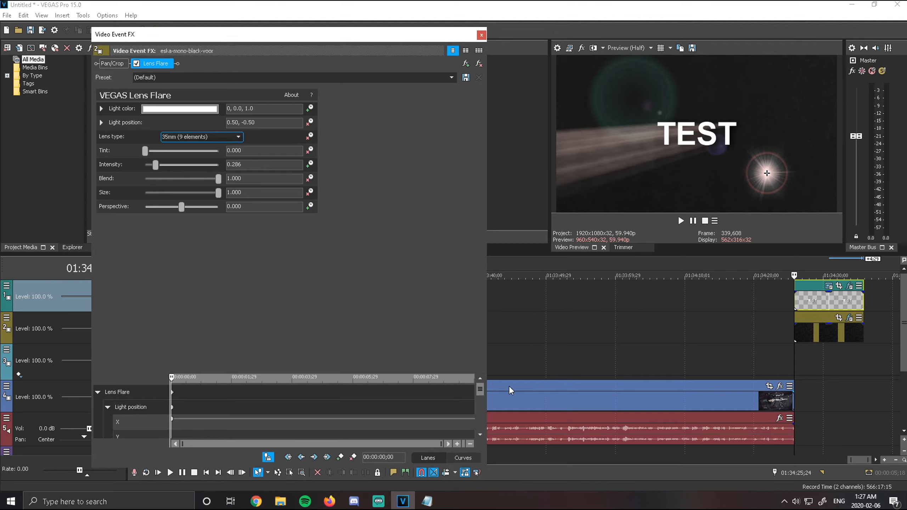
Step: Enlarge the keyframe area to show all Lens Flare parameters, and set the starting Blend to 0 and Size to 0.367
{"action": "left_click", "coordinate": [481, 435]}
{"action": "left_click", "coordinate": [481, 435]}
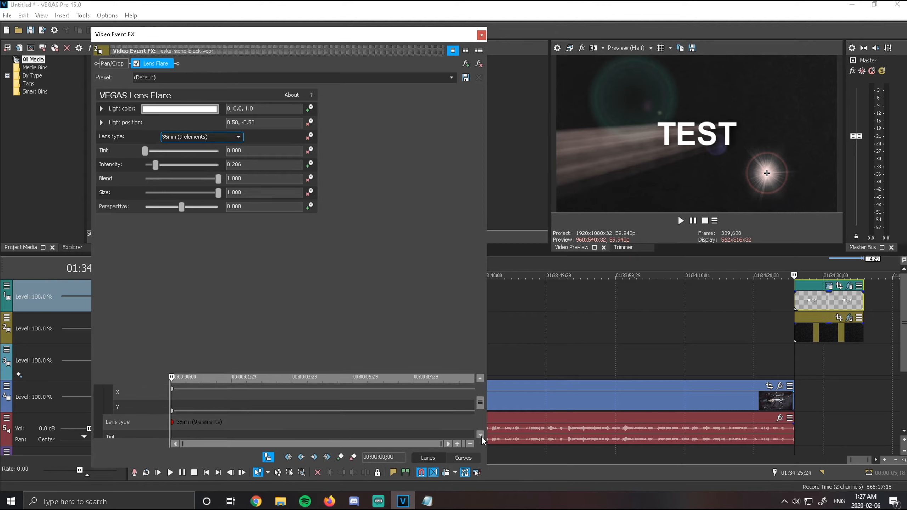
{"action": "left_click", "coordinate": [482, 435]}
{"action": "left_click", "coordinate": [481, 435]}
{"action": "left_click", "coordinate": [480, 435]}
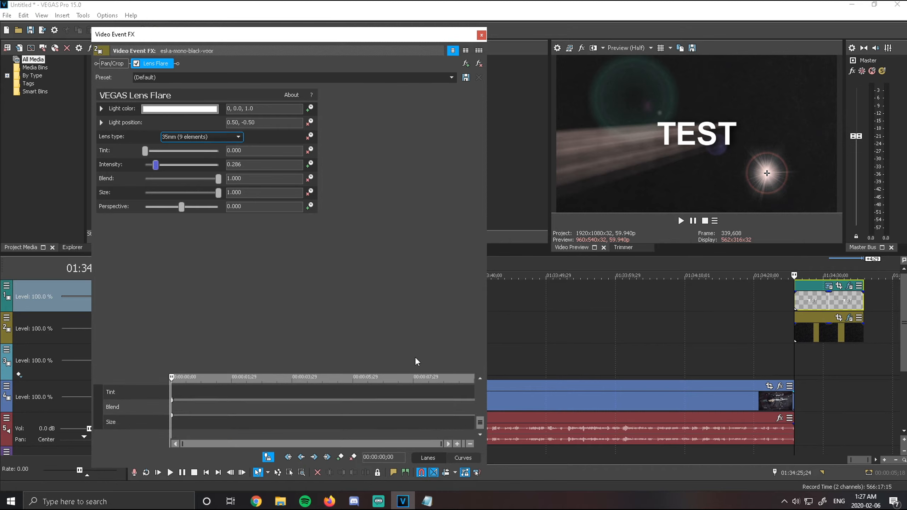
{"action": "mouse_move", "coordinate": [319, 371]}
{"action": "left_mouse_down"}
{"action": "mouse_move", "coordinate": [319, 211]}
{"action": "mouse_move", "coordinate": [317, 227]}
{"action": "left_mouse_up"}
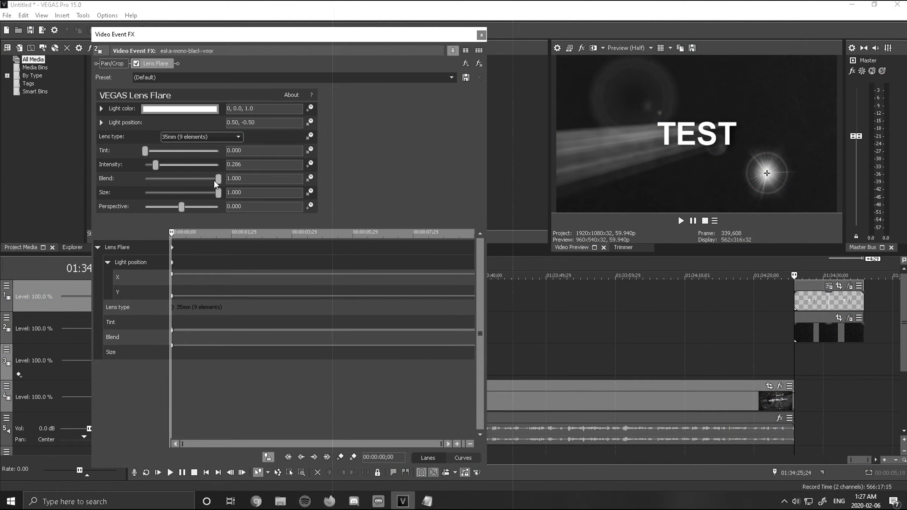
{"action": "left_click_drag", "start_coordinate": [214, 181], "coordinate": [147, 180]}
{"action": "left_click_drag", "start_coordinate": [220, 193], "coordinate": [173, 197]}
Step: At the event's end, move the light position up and left, choose the 70-300mm (16 elements) lens, set Tint to 1 and raise Blend and Size
{"action": "left_click_drag", "start_coordinate": [173, 232], "coordinate": [497, 224]}
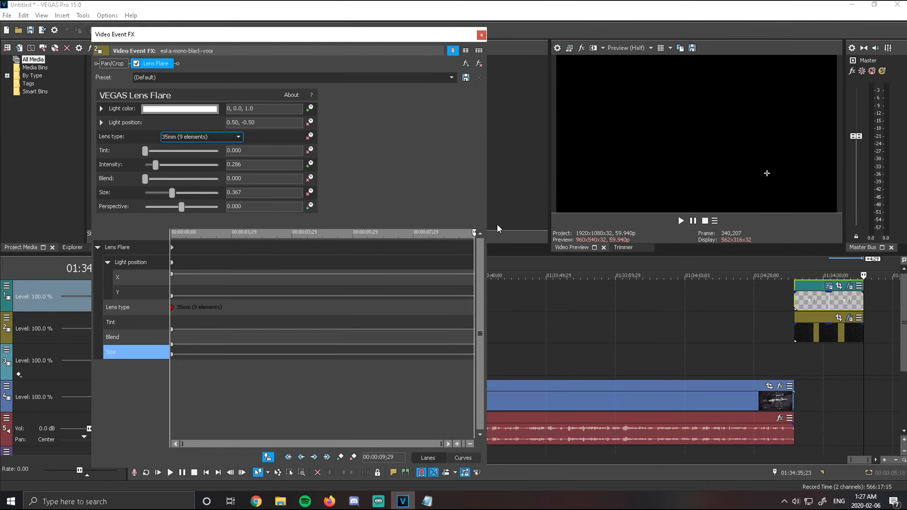
{"action": "left_click", "coordinate": [102, 122]}
{"action": "left_click_drag", "start_coordinate": [230, 168], "coordinate": [207, 144]}
{"action": "left_click", "coordinate": [216, 193]}
{"action": "left_click", "coordinate": [217, 214]}
{"action": "left_click_drag", "start_coordinate": [481, 135], "coordinate": [481, 207]}
{"action": "left_click_drag", "start_coordinate": [145, 160], "coordinate": [320, 179]}
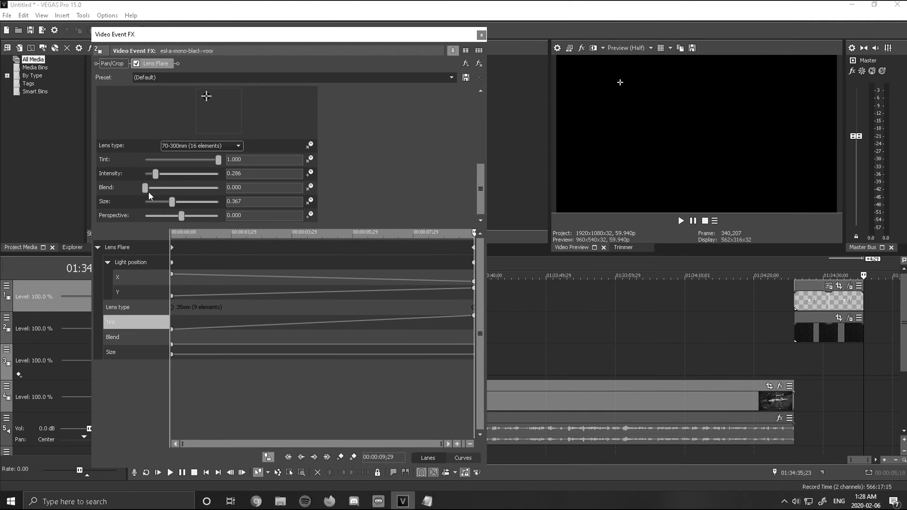
Step: Play the Lens Flare animation from the start of the TEST text event
{"action": "left_click", "coordinate": [795, 354]}
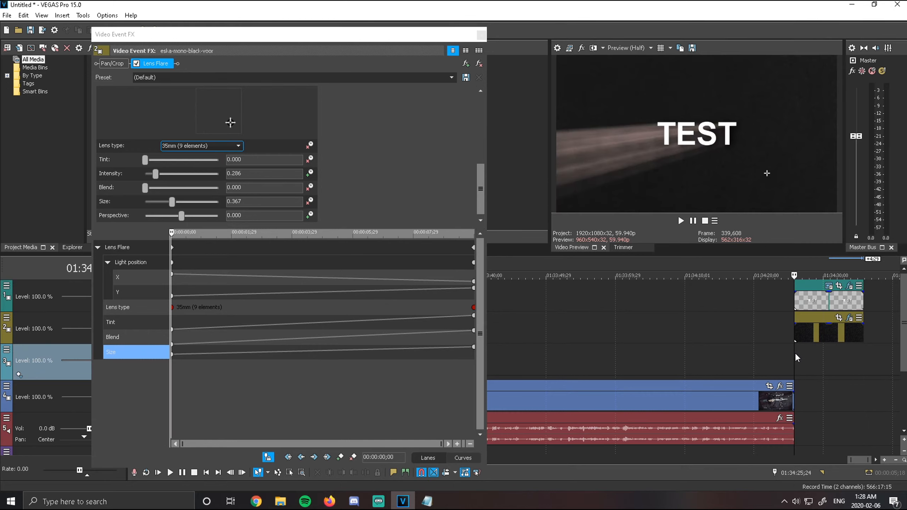
{"action": "left_click", "coordinate": [681, 221]}
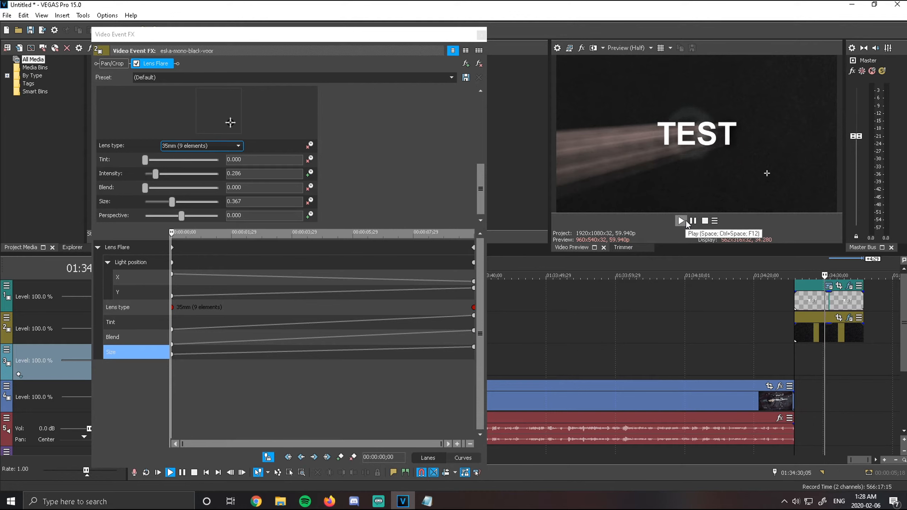
{"action": "left_click", "coordinate": [705, 221]}
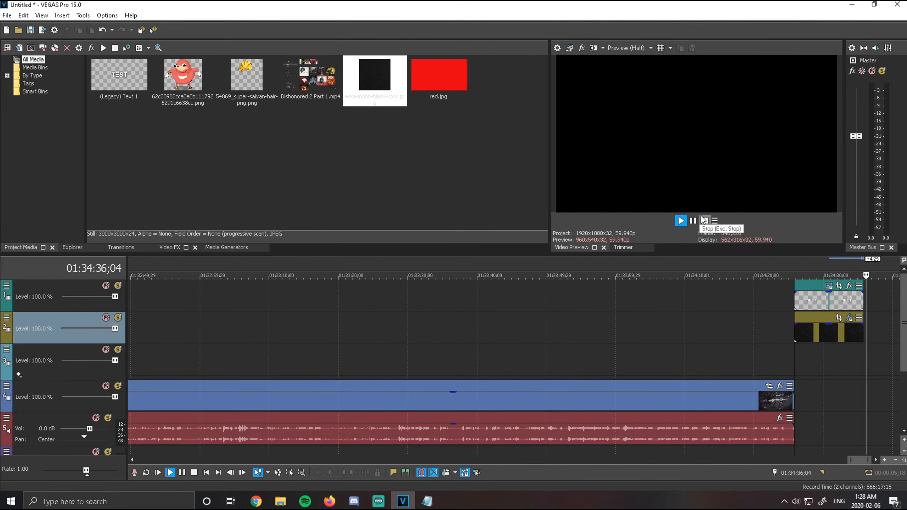
Step: Reopen the black background event's effect settings and open the plug-in chooser
{"action": "left_click", "coordinate": [852, 320]}
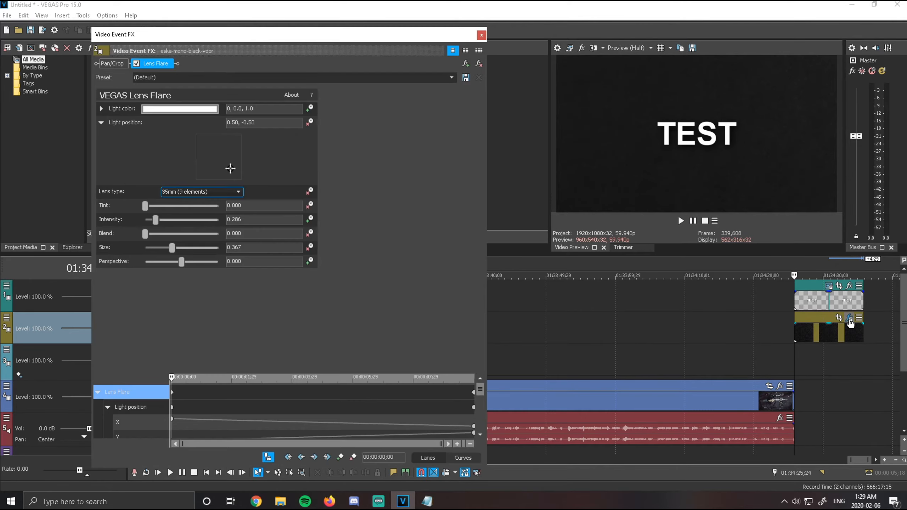
{"action": "left_click", "coordinate": [465, 64]}
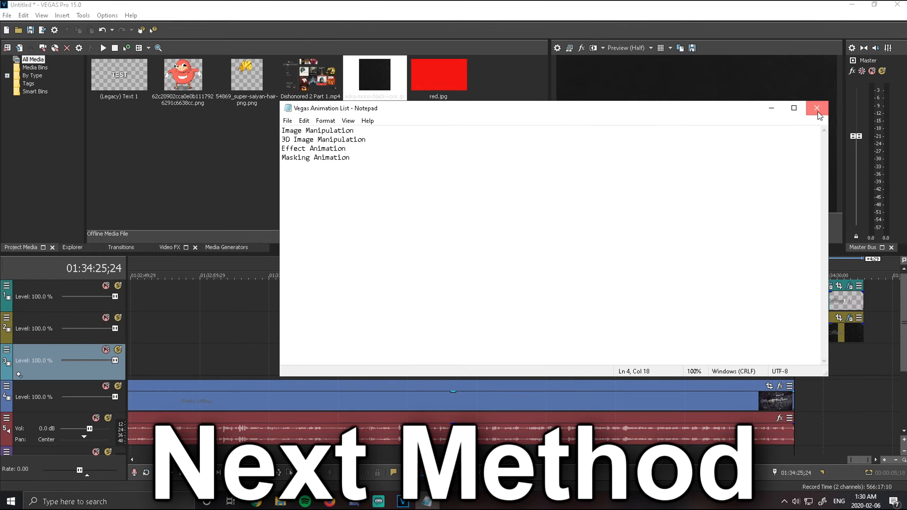
Step: Close the animation list note and remove the effect from the black background event
{"action": "left_click", "coordinate": [817, 108]}
{"action": "left_click", "coordinate": [823, 334]}
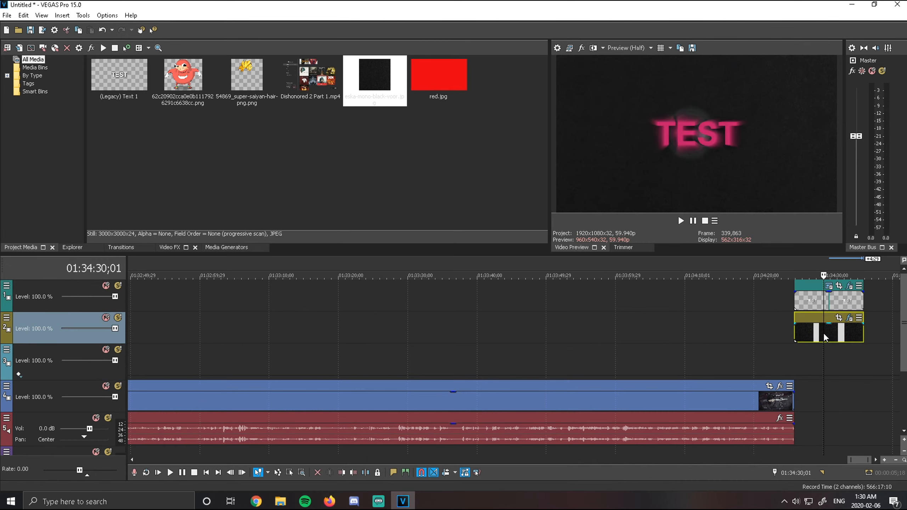
{"action": "left_click", "coordinate": [800, 326]}
{"action": "left_click", "coordinate": [849, 317]}
{"action": "left_click", "coordinate": [479, 63]}
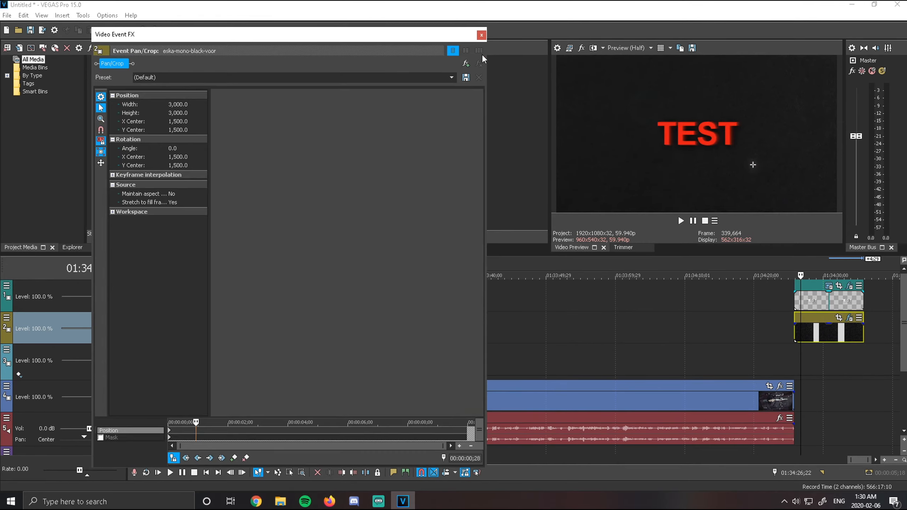
{"action": "left_click", "coordinate": [482, 34]}
Step: Remove the effect from the TEST text event and close its effect settings
{"action": "left_click", "coordinate": [853, 291]}
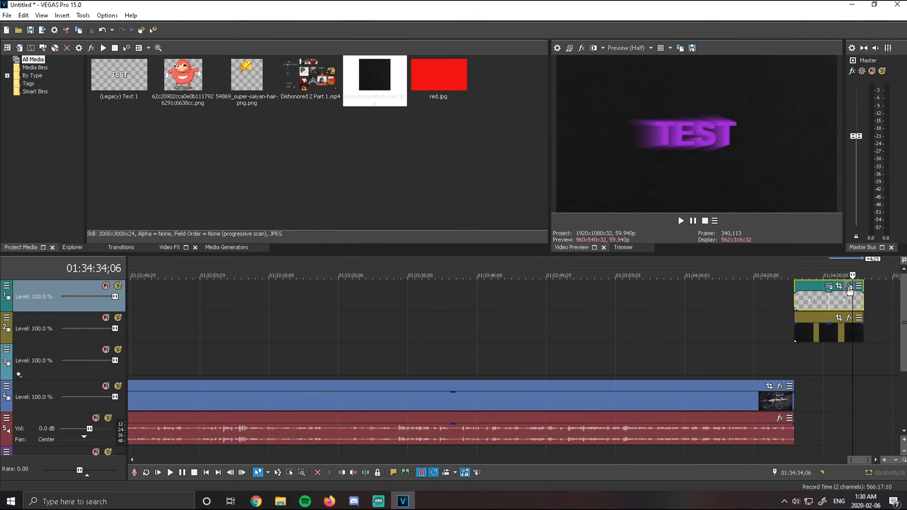
{"action": "left_click", "coordinate": [850, 288]}
{"action": "left_click", "coordinate": [479, 63]}
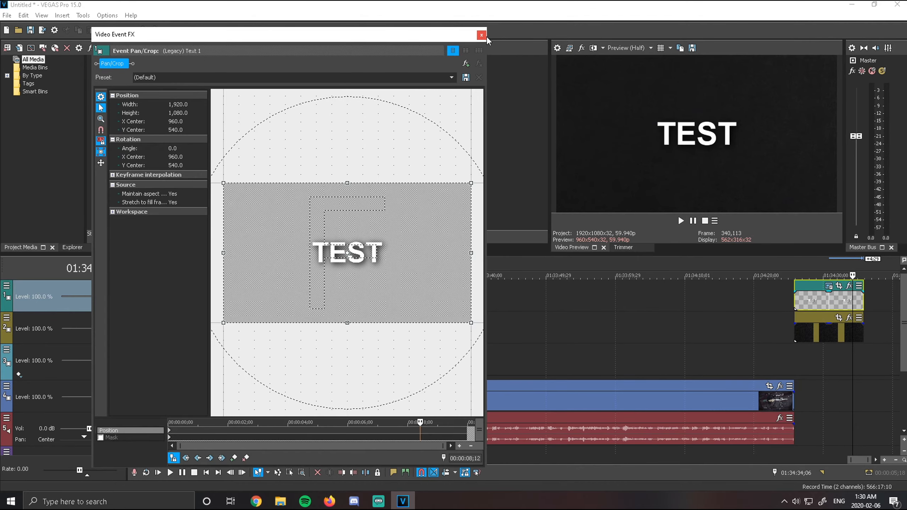
{"action": "left_click", "coordinate": [482, 35]}
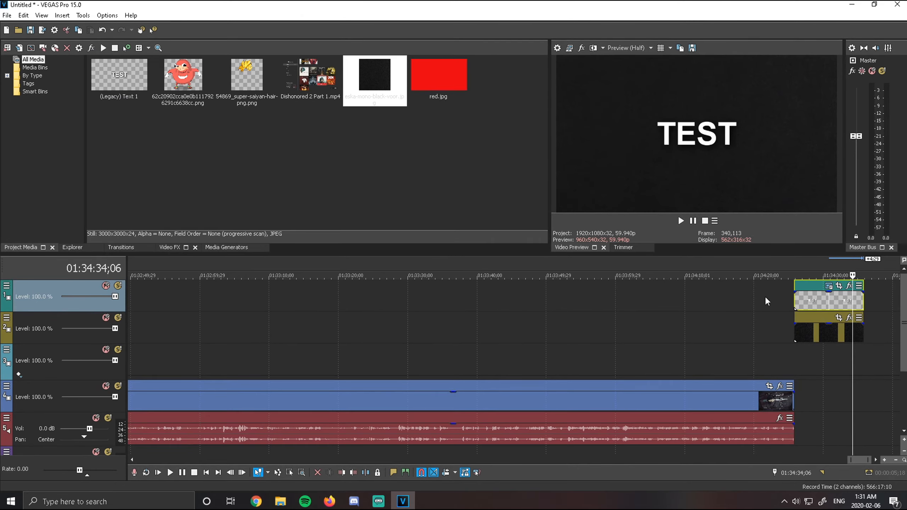
{"action": "right_click", "coordinate": [672, 313]}
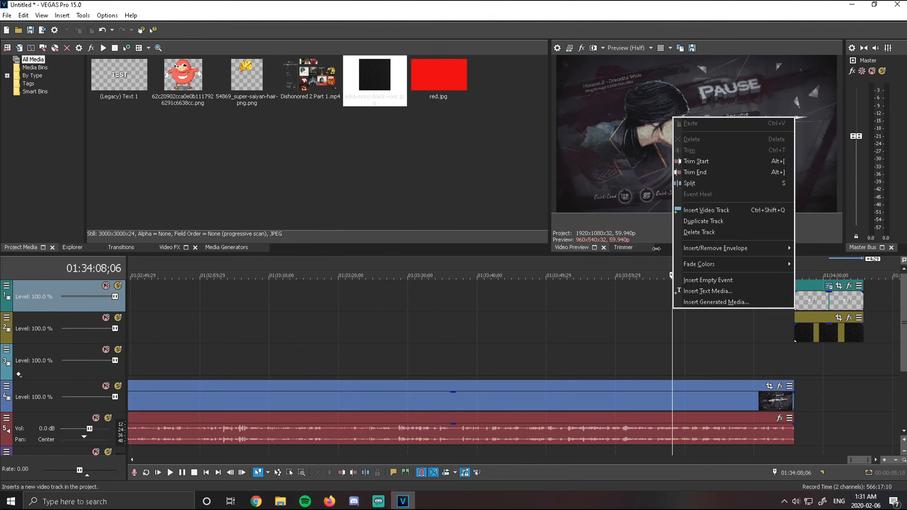
{"action": "left_click", "coordinate": [651, 302]}
{"action": "right_click", "coordinate": [651, 301]}
{"action": "right_click", "coordinate": [694, 297]}
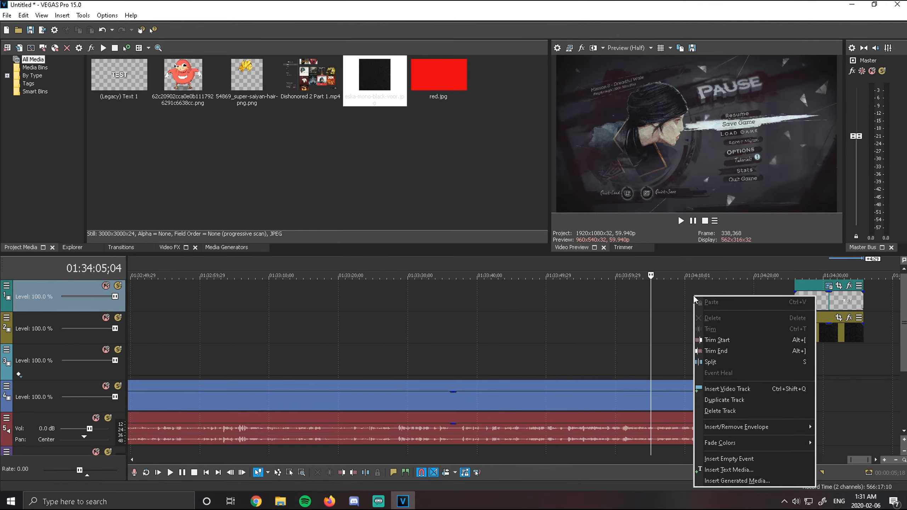
Step: Insert a new video track at the top, place red.jpg above the TEST text, extend it to match the text's length, and return to its start
{"action": "right_click", "coordinate": [48, 303]}
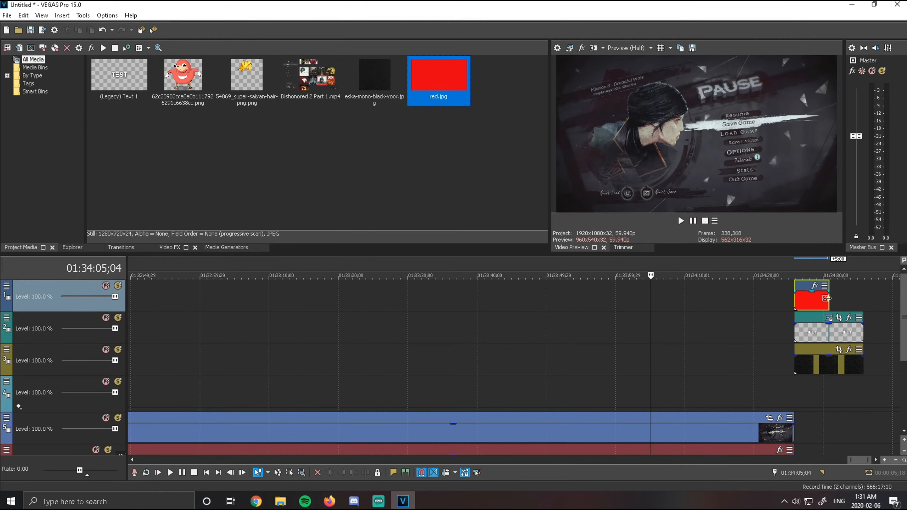
{"action": "left_click", "coordinate": [823, 304]}
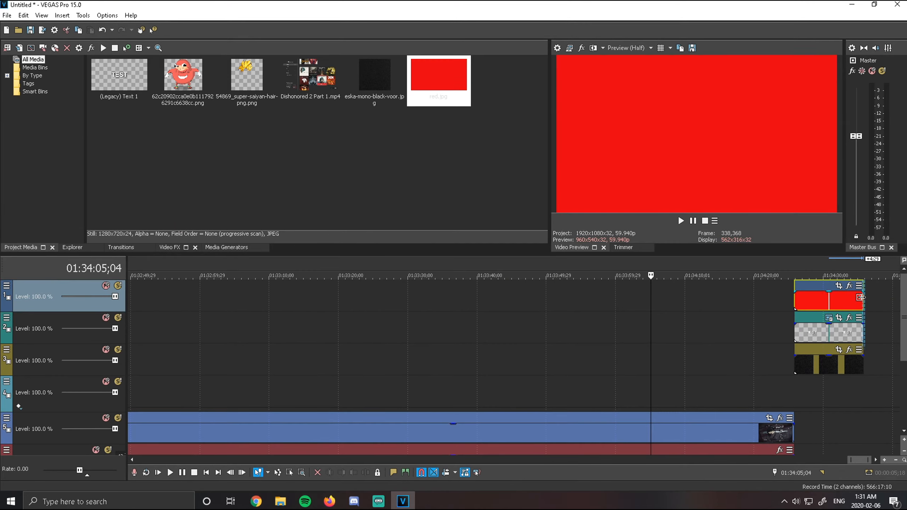
{"action": "left_click", "coordinate": [806, 301]}
{"action": "left_click", "coordinate": [798, 300]}
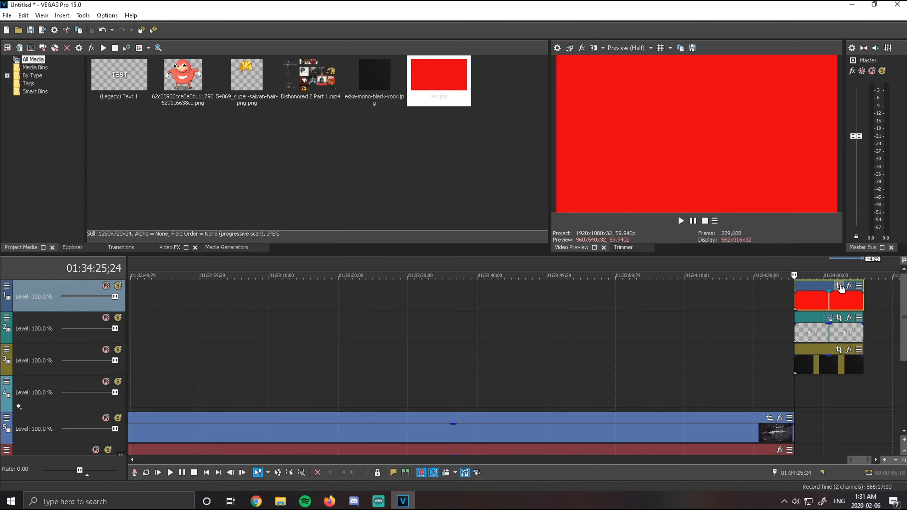